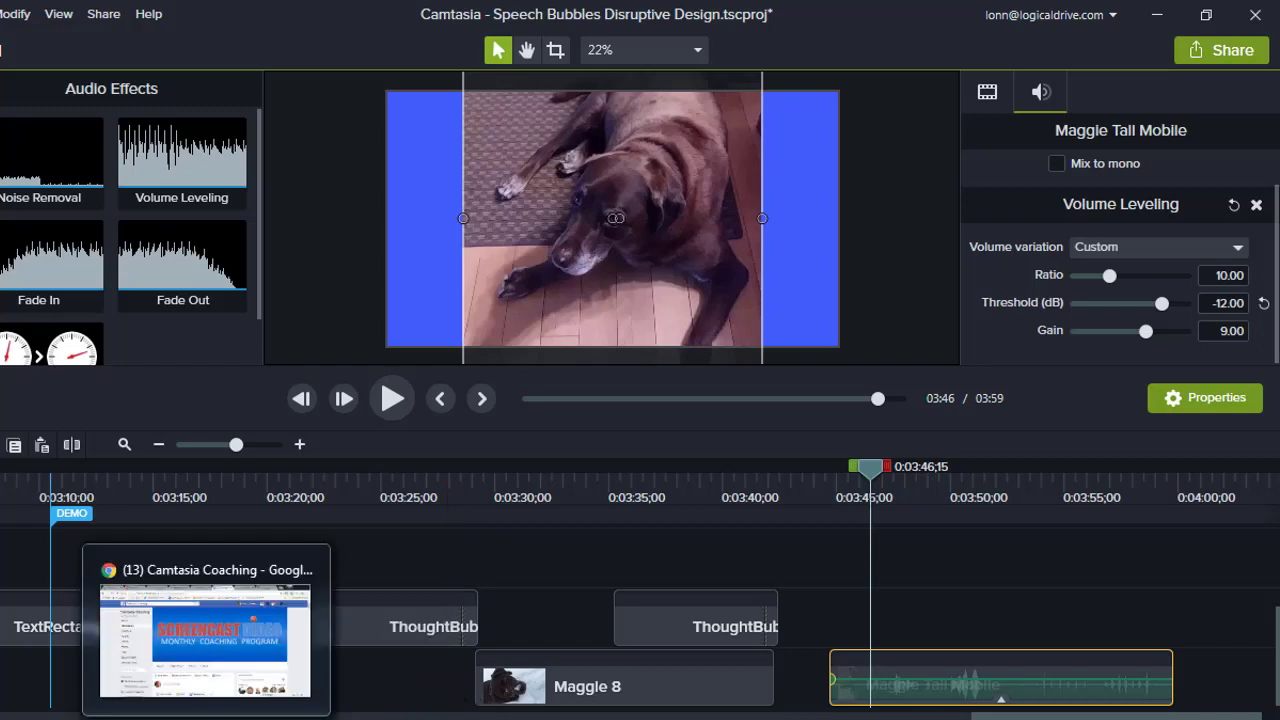
Step: Open the Disruptive Design product page in Chrome and scroll down through it
left_click(210, 716)
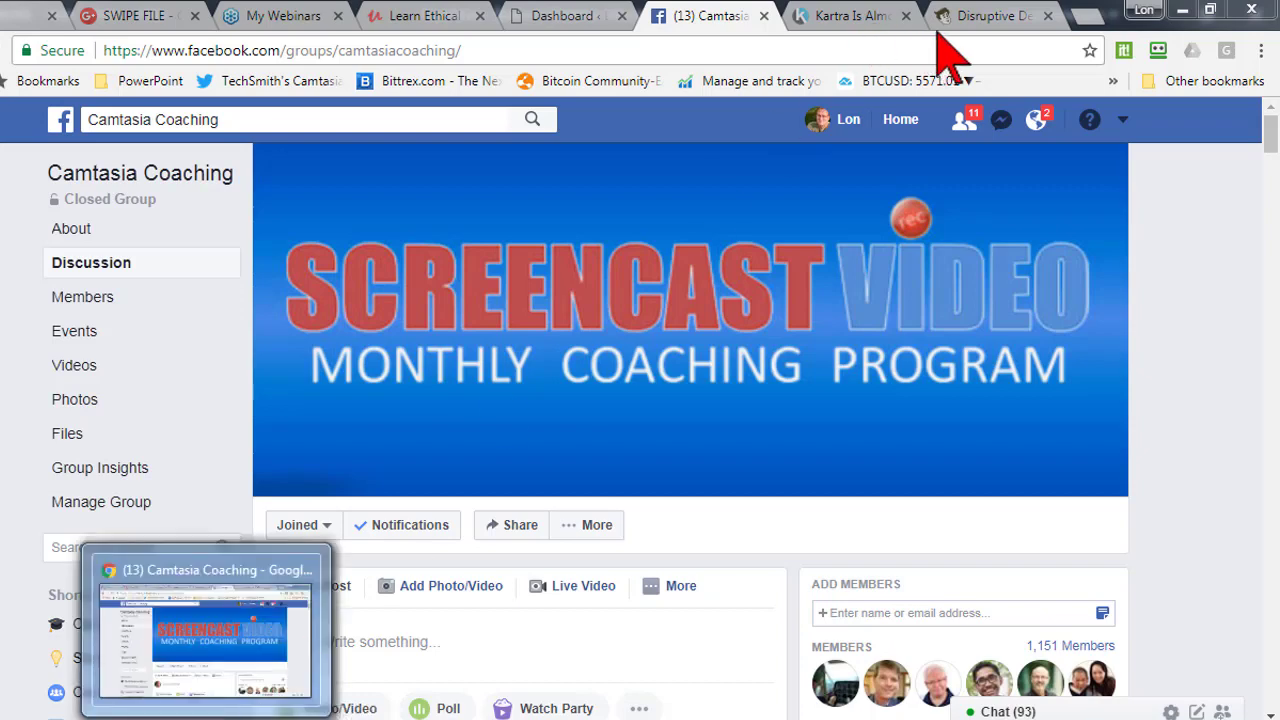
left_click(968, 21)
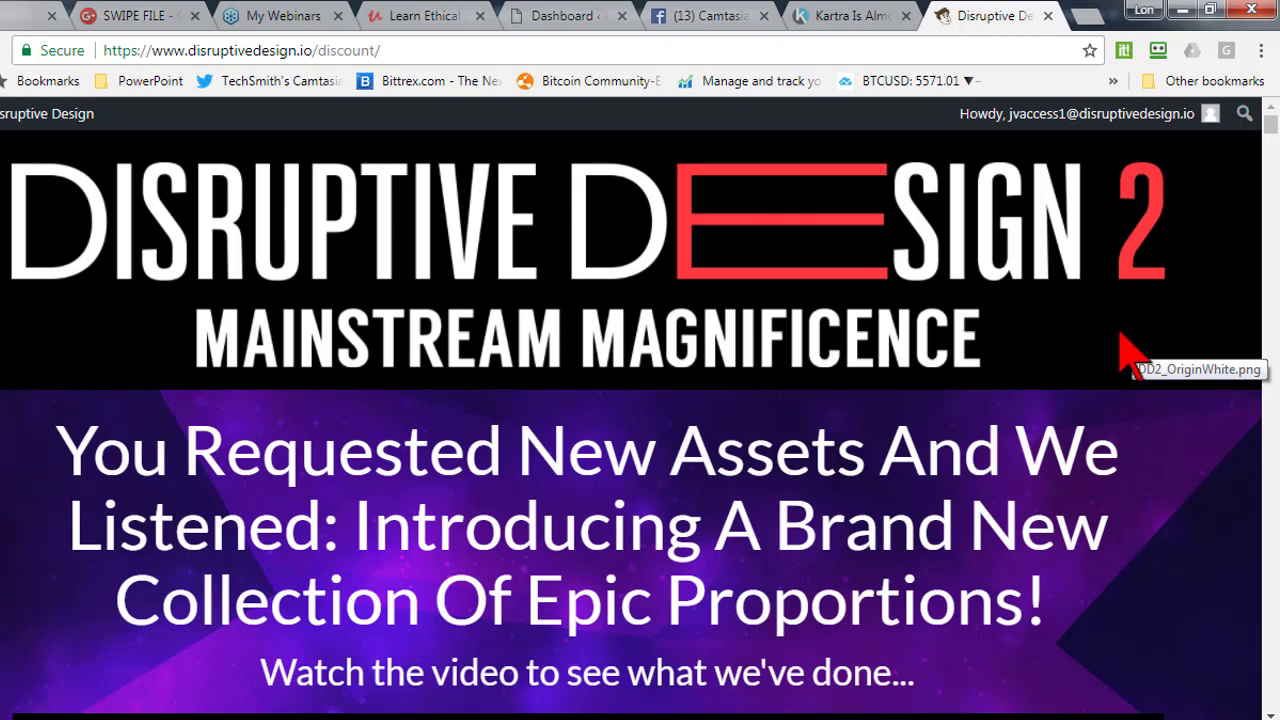
scroll(1192, 366, "down", 2)
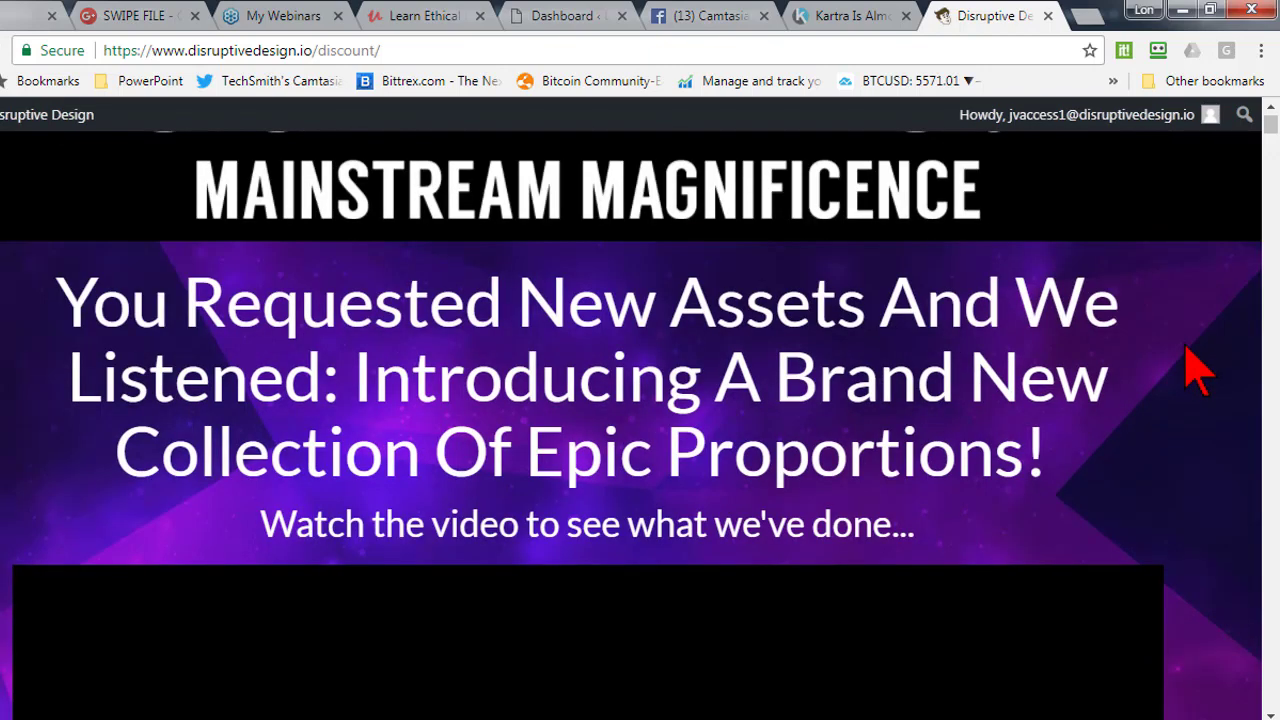
scroll(1197, 370, "down", 1)
scroll(1198, 368, "down", 4)
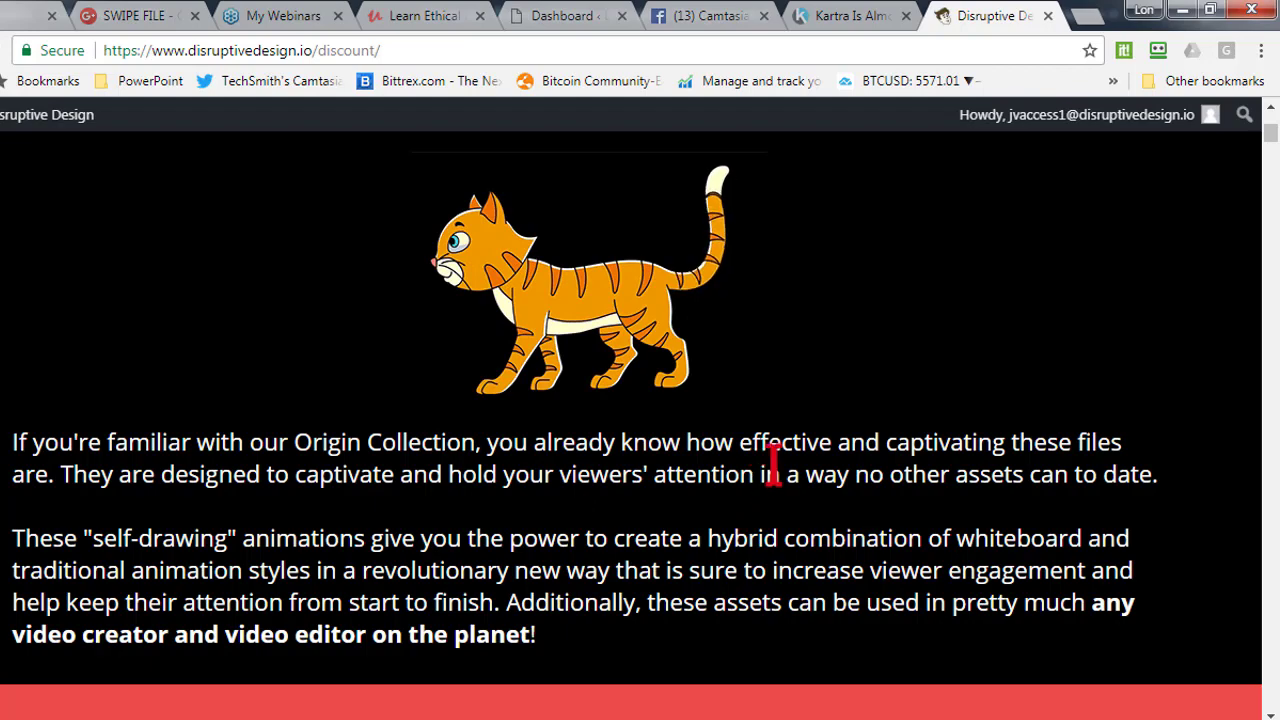
scroll(920, 430, "down", 3)
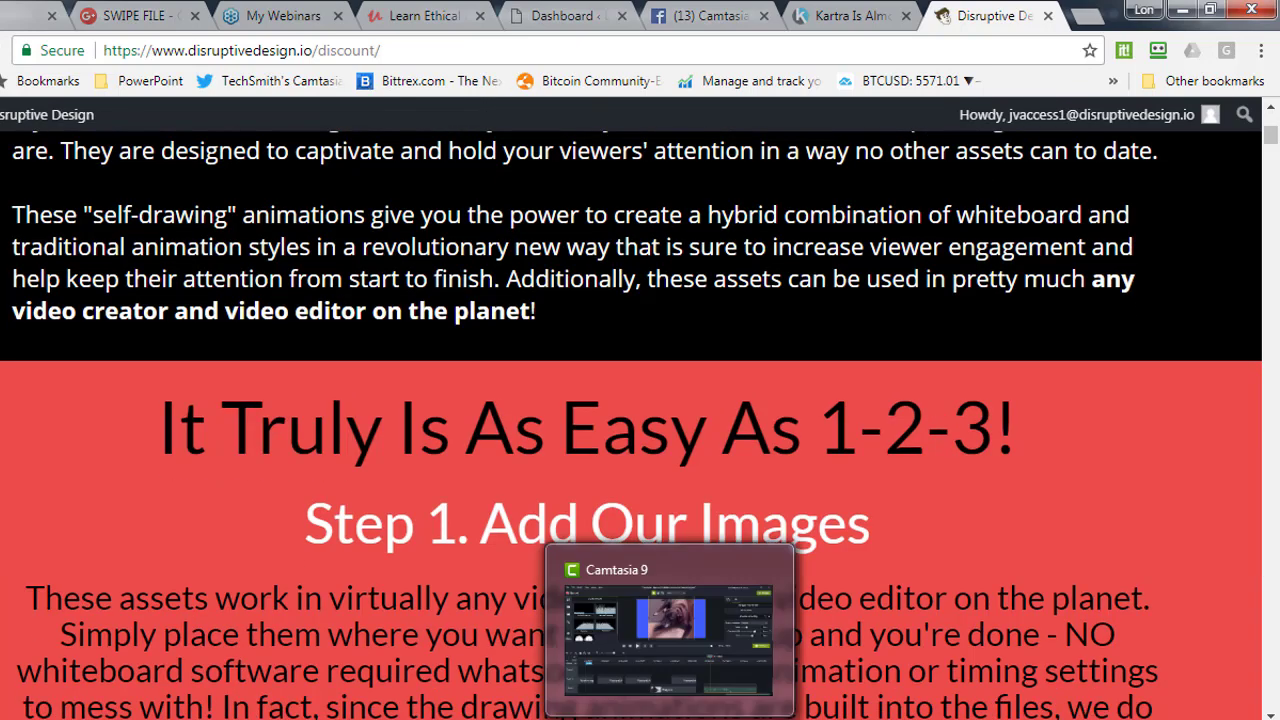
Step: Fit the whole project in Camtasia's timeline, park the playhead at 1:53;24, and show the Library
left_click(679, 716)
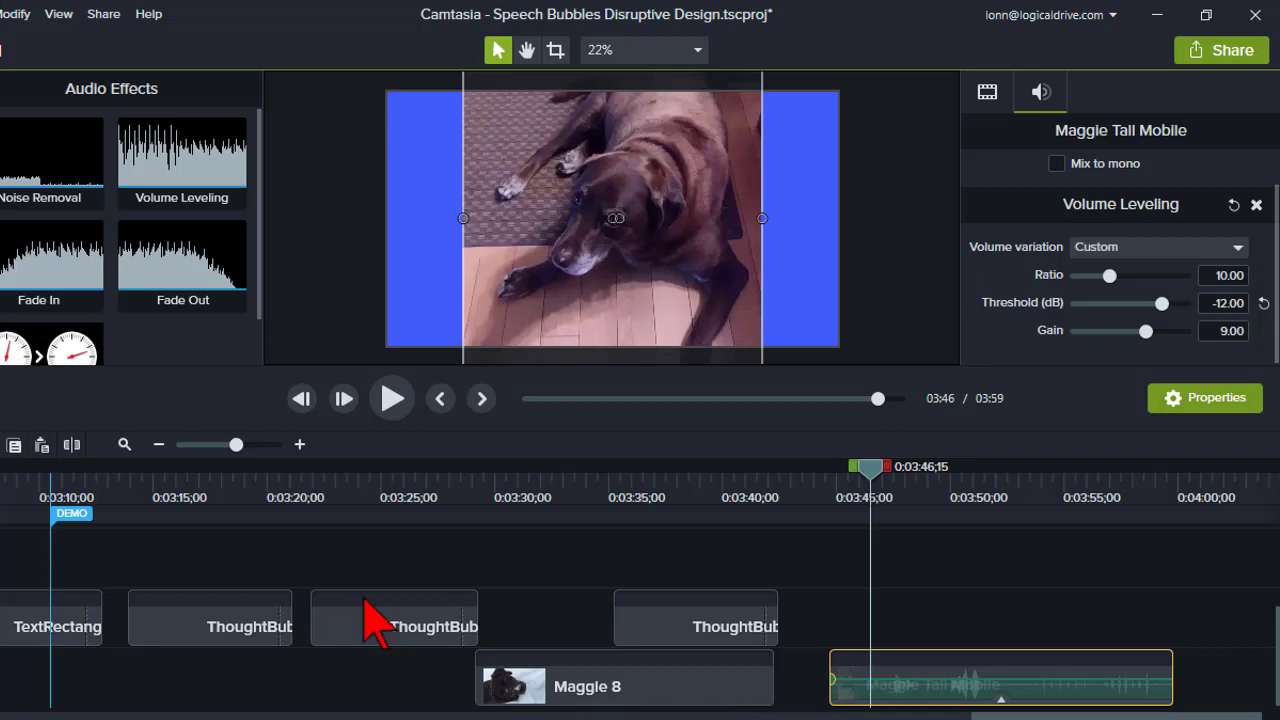
left_click(124, 444)
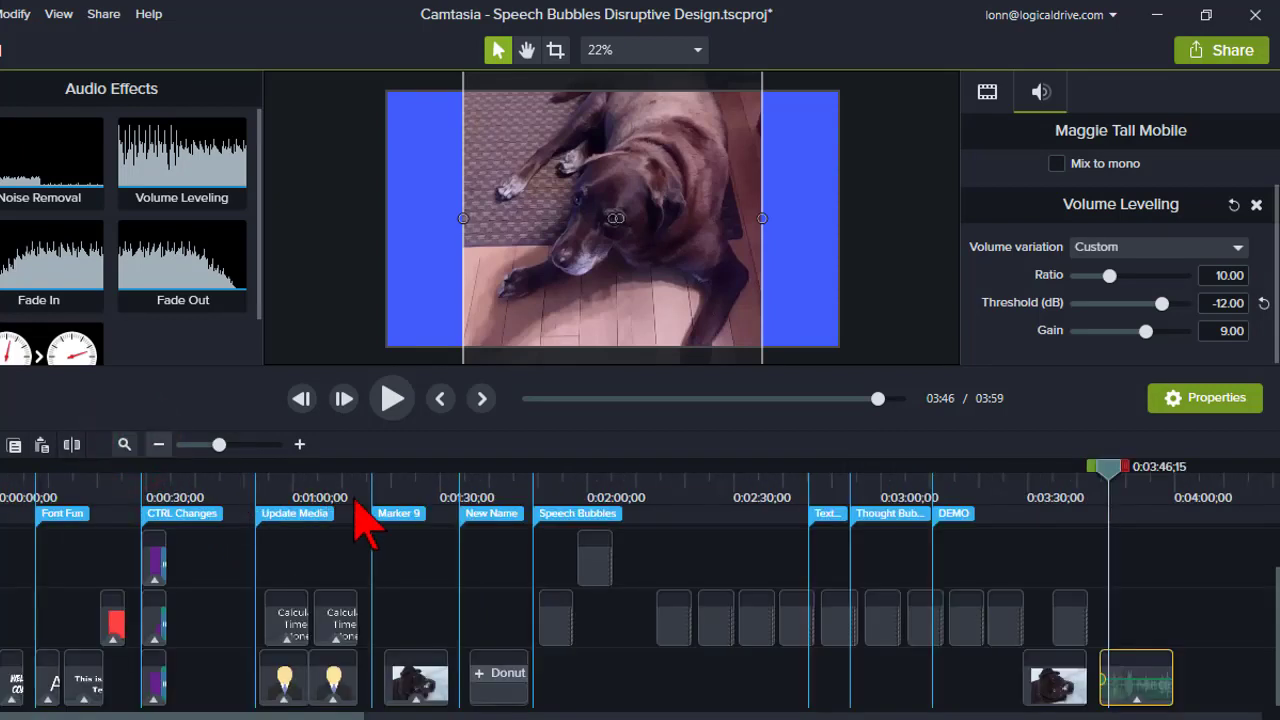
left_click(670, 487)
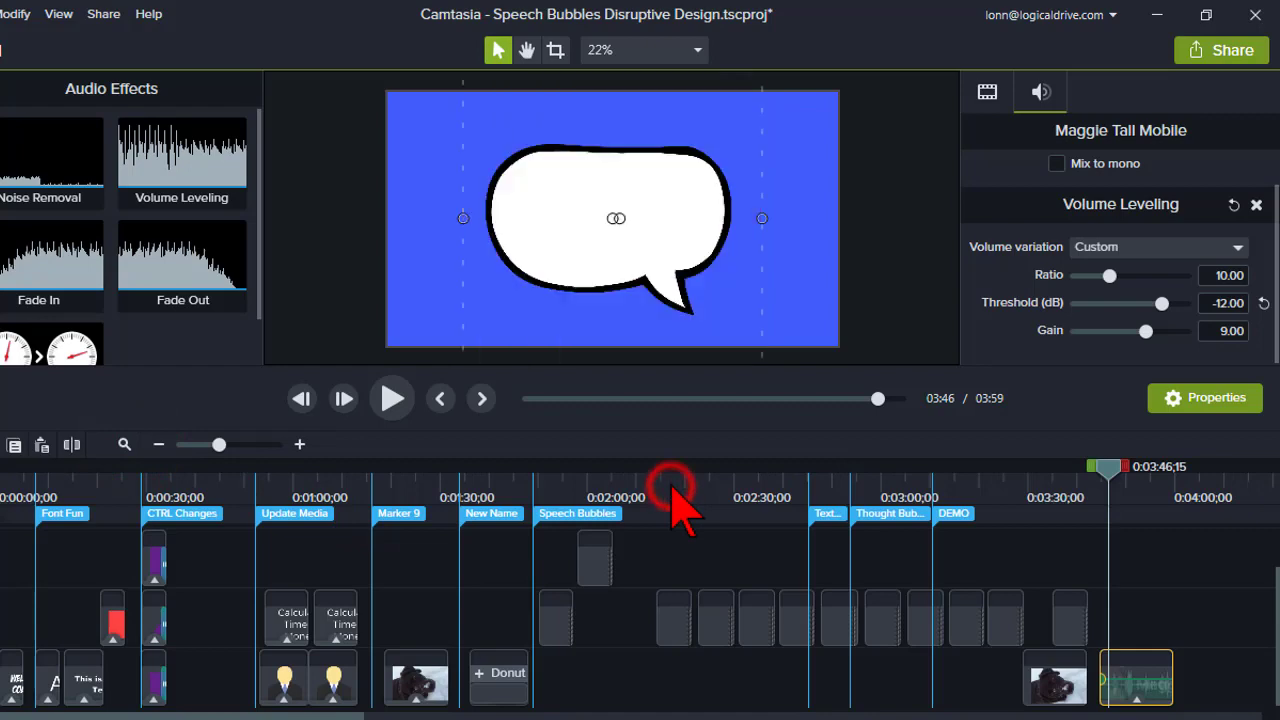
left_click(553, 487)
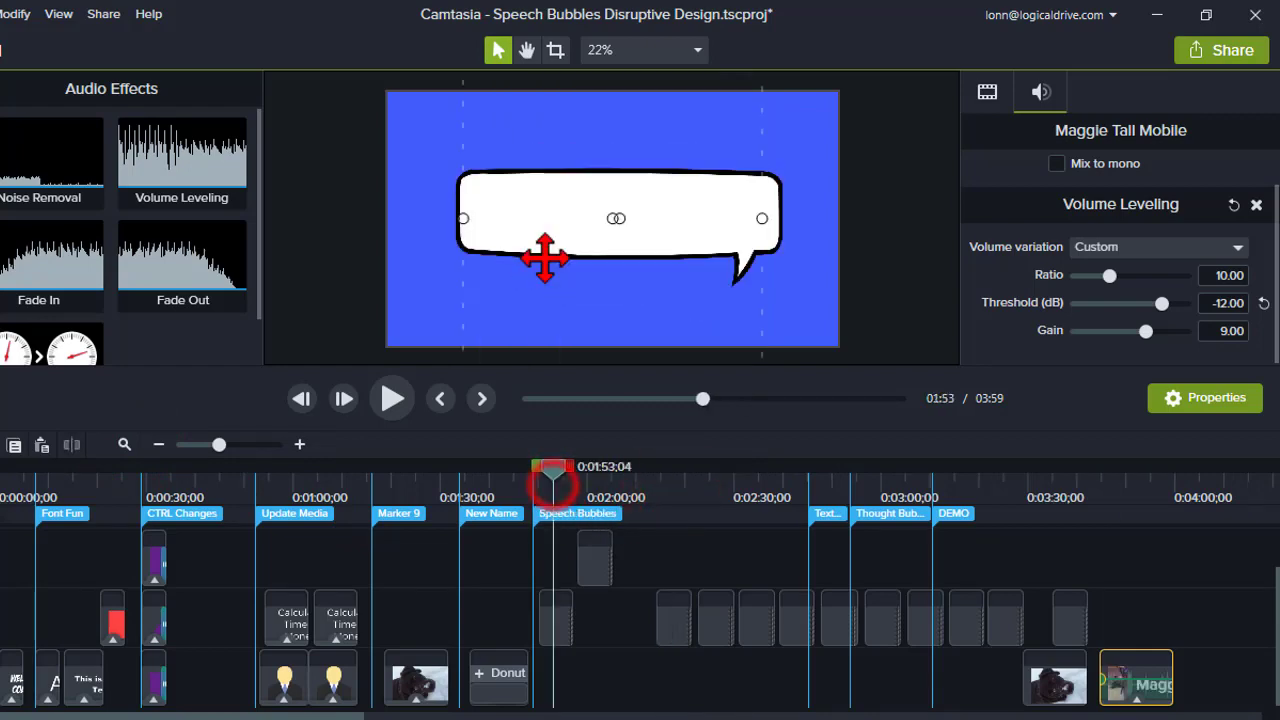
left_click(556, 488)
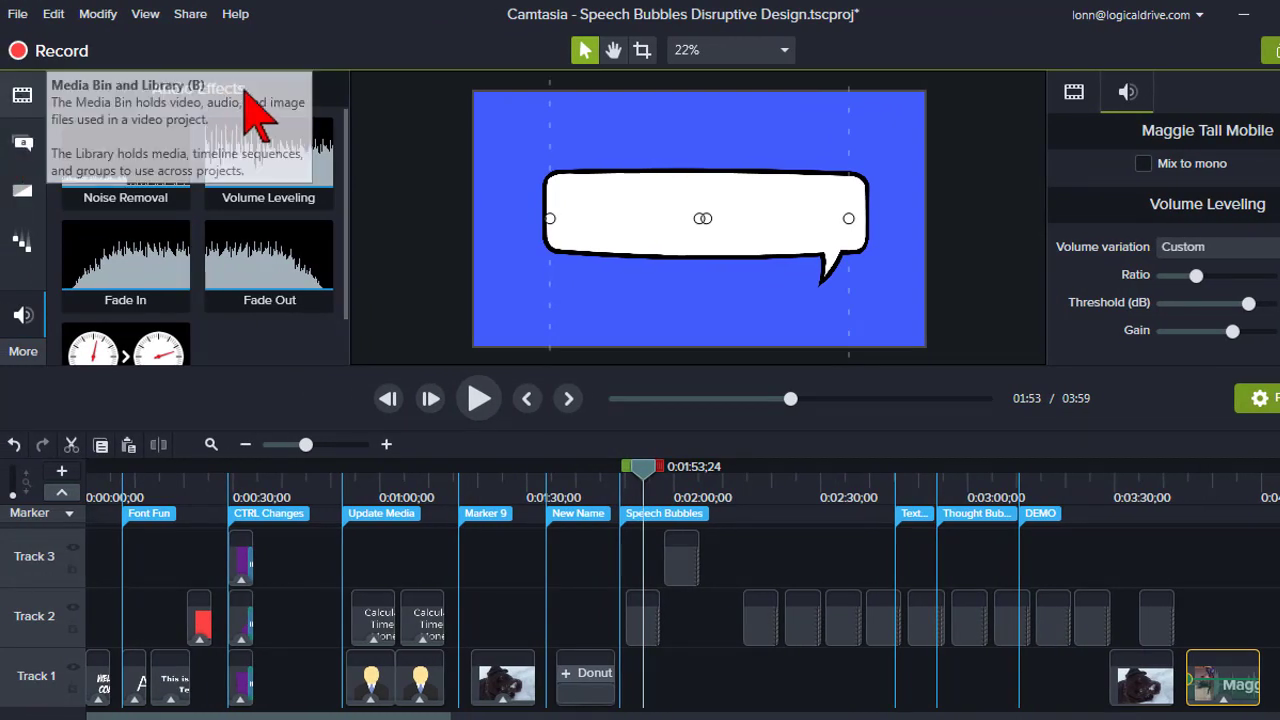
key("b")
scroll(346, 229, "up", 8)
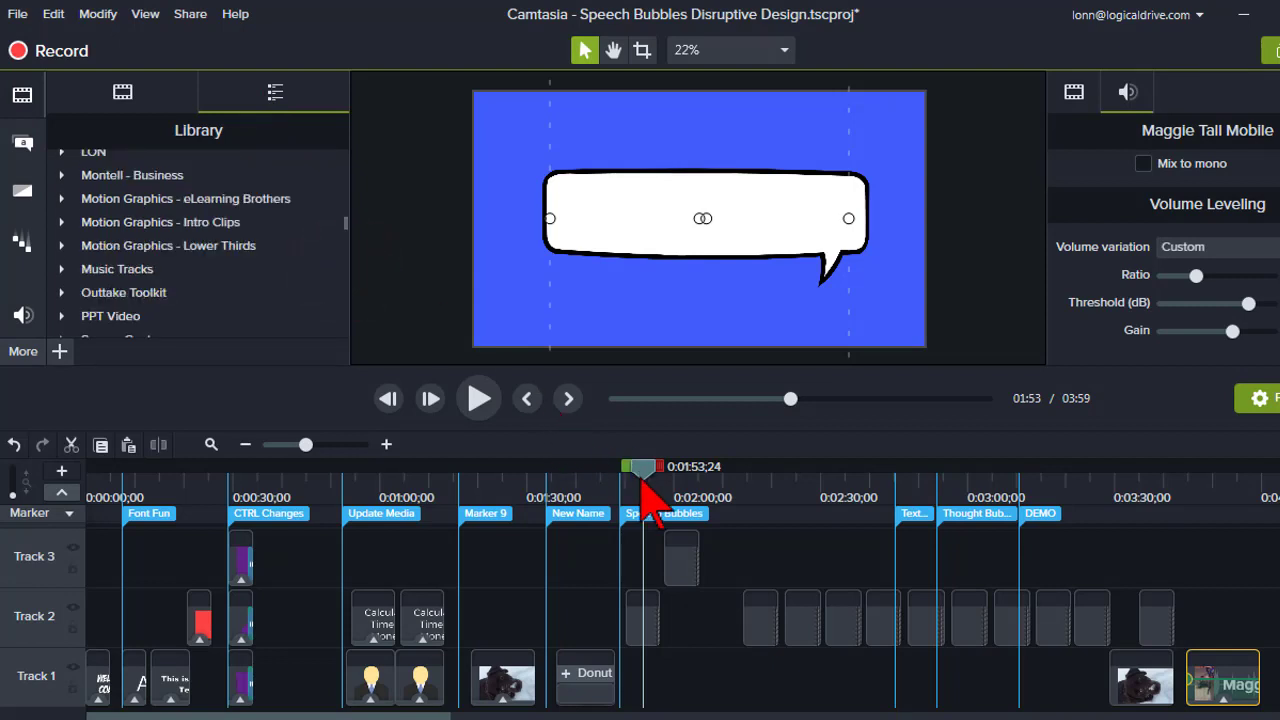
Step: Zoom the timeline in and nudge the SpeechBubble1 clip slightly earlier on Track 2
left_click(332, 444)
left_click(752, 630)
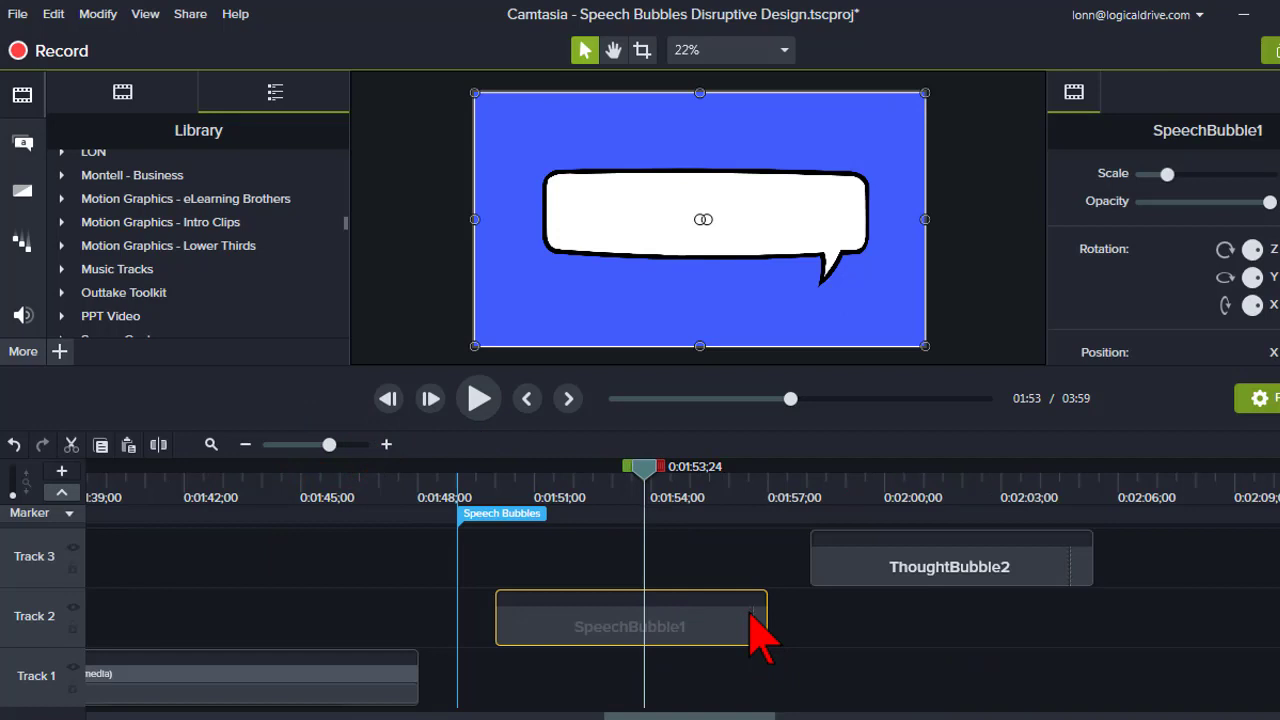
left_click_drag(725, 627, 781, 628)
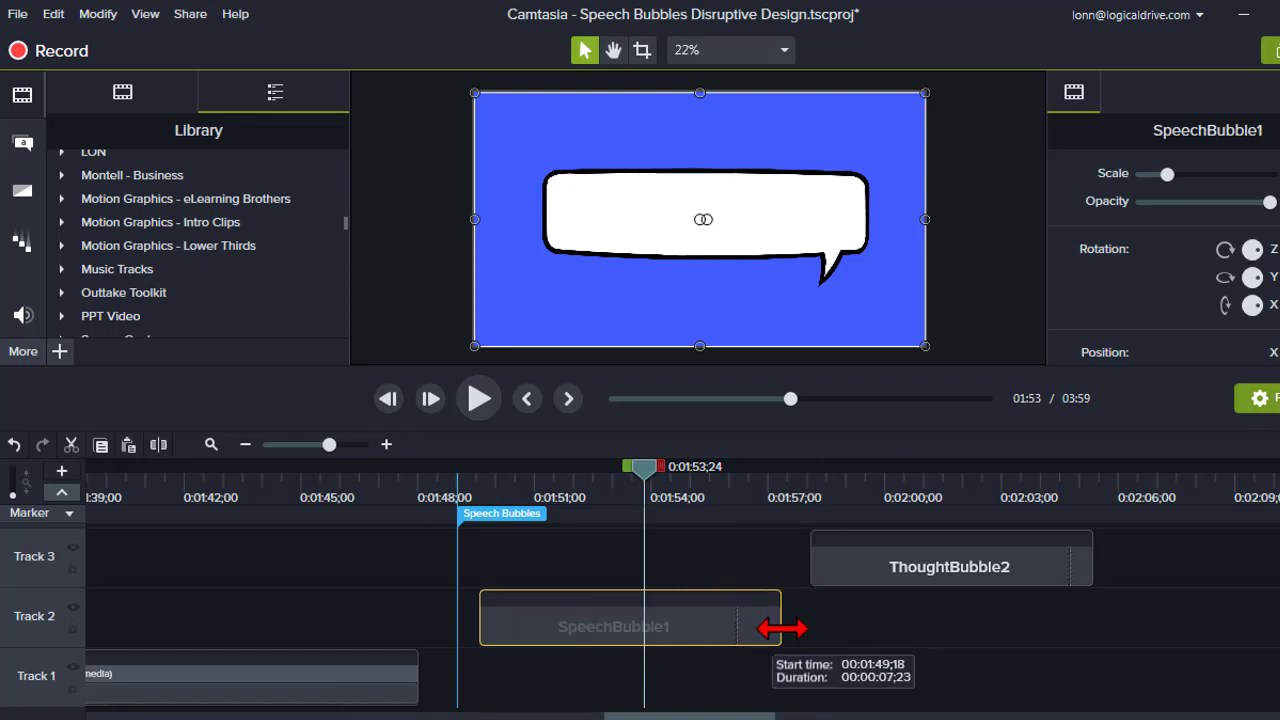
Step: Inspect the options menu of the DD Speech Bubble 1 Library asset, then dismiss it
scroll(340, 280, "down", 5)
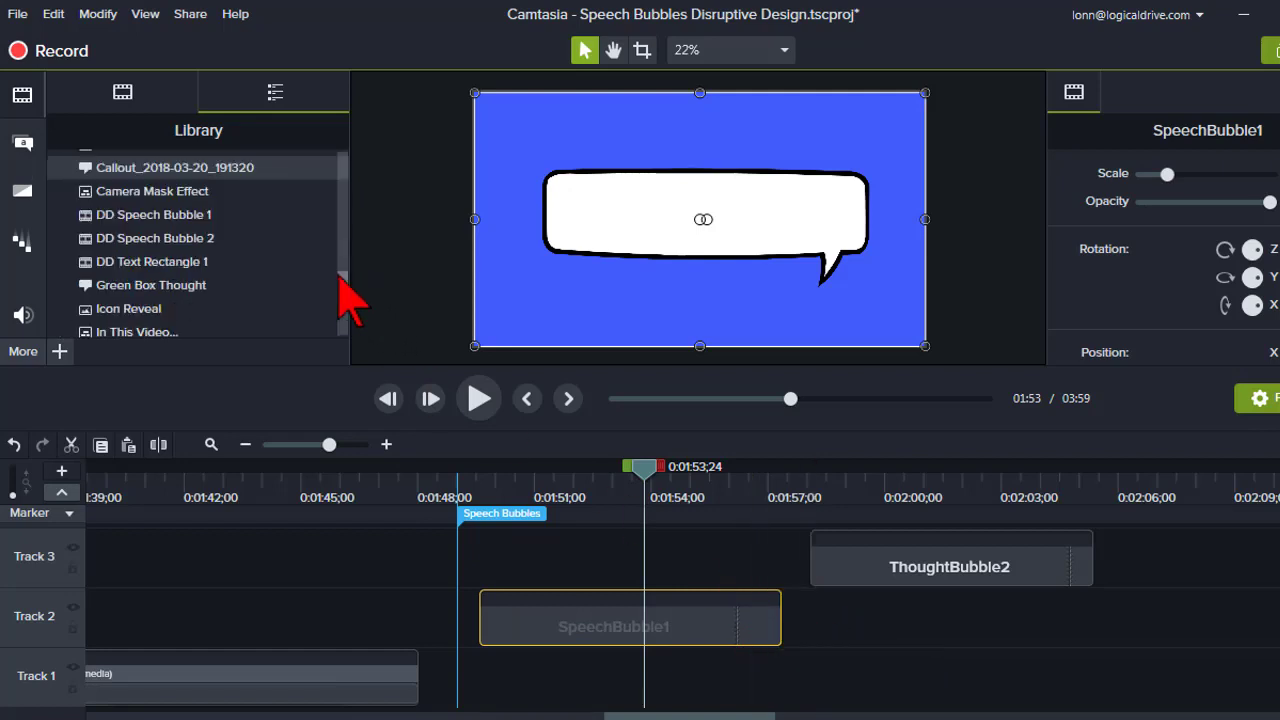
left_click(155, 222)
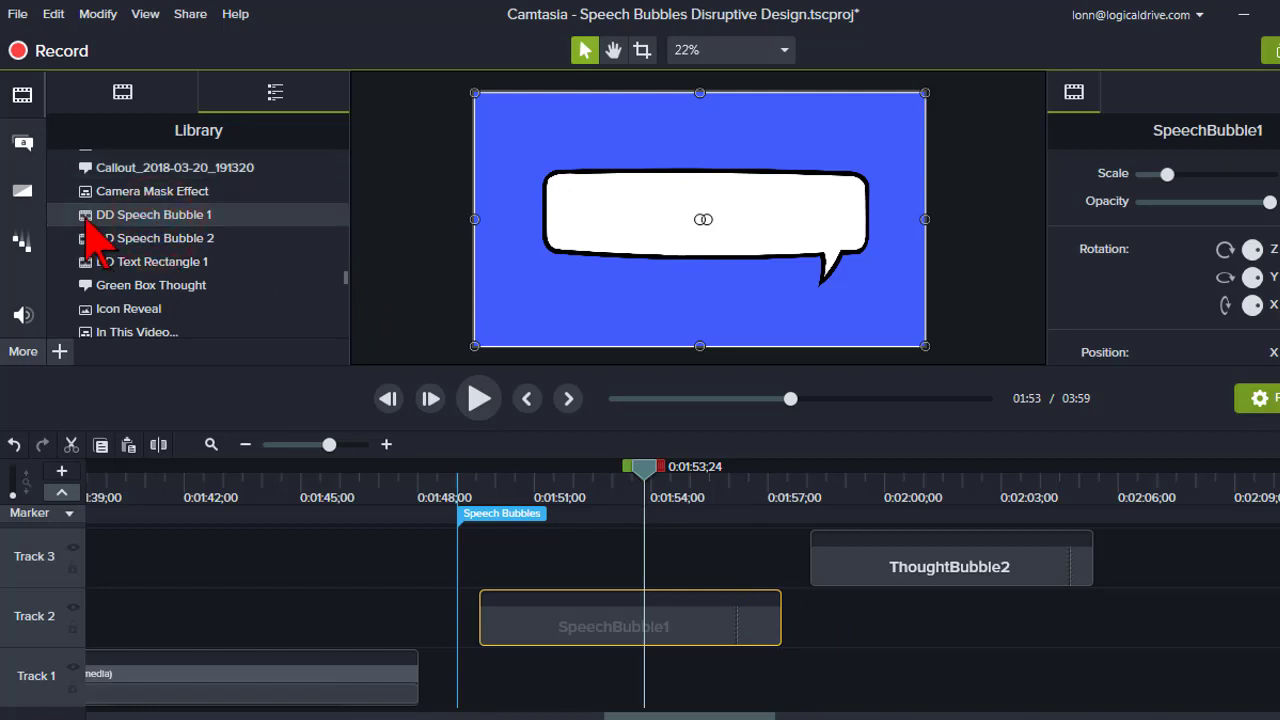
right_click(88, 226)
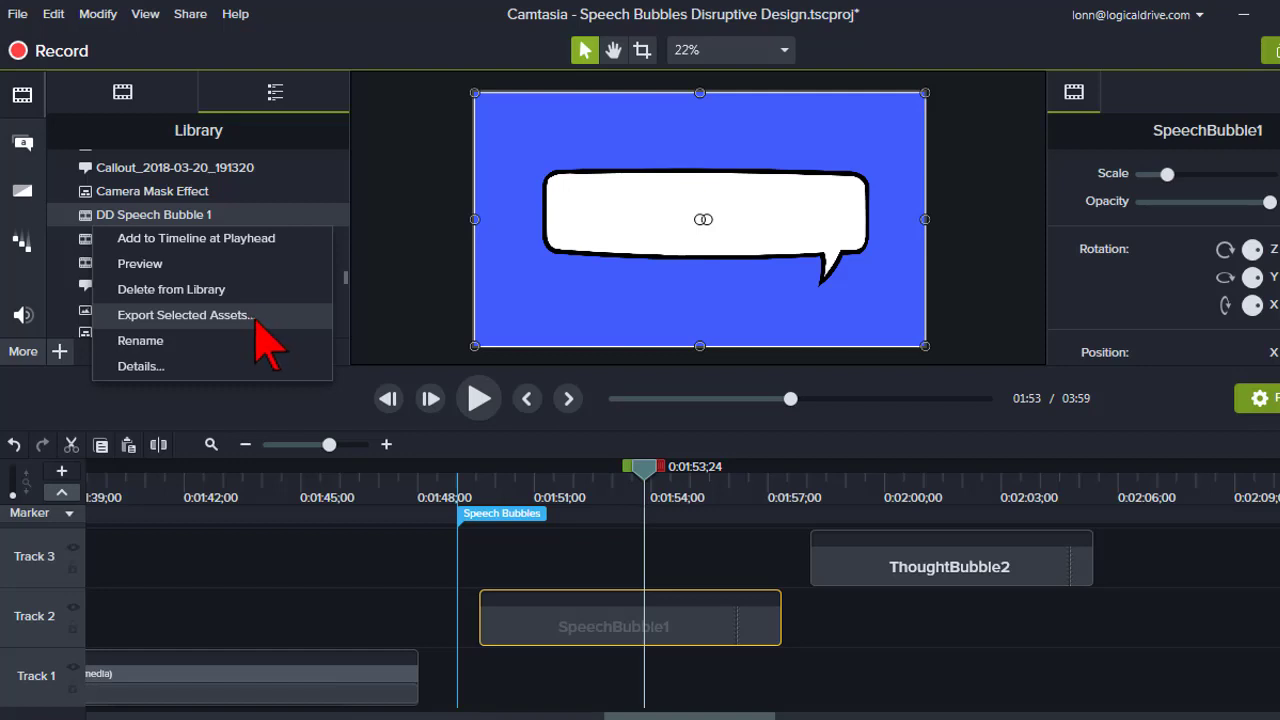
left_click(290, 35)
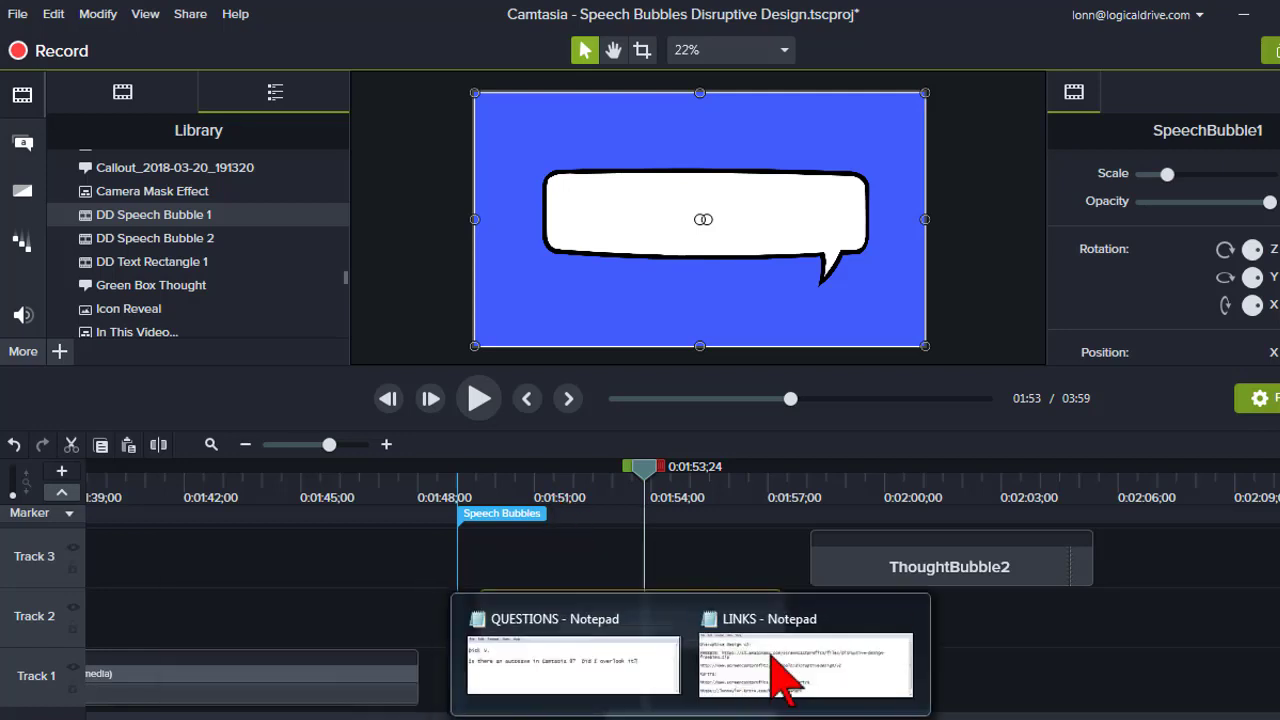
Step: Select the freebie download URL in the LINKS notes in Notepad for copying
left_click(771, 658)
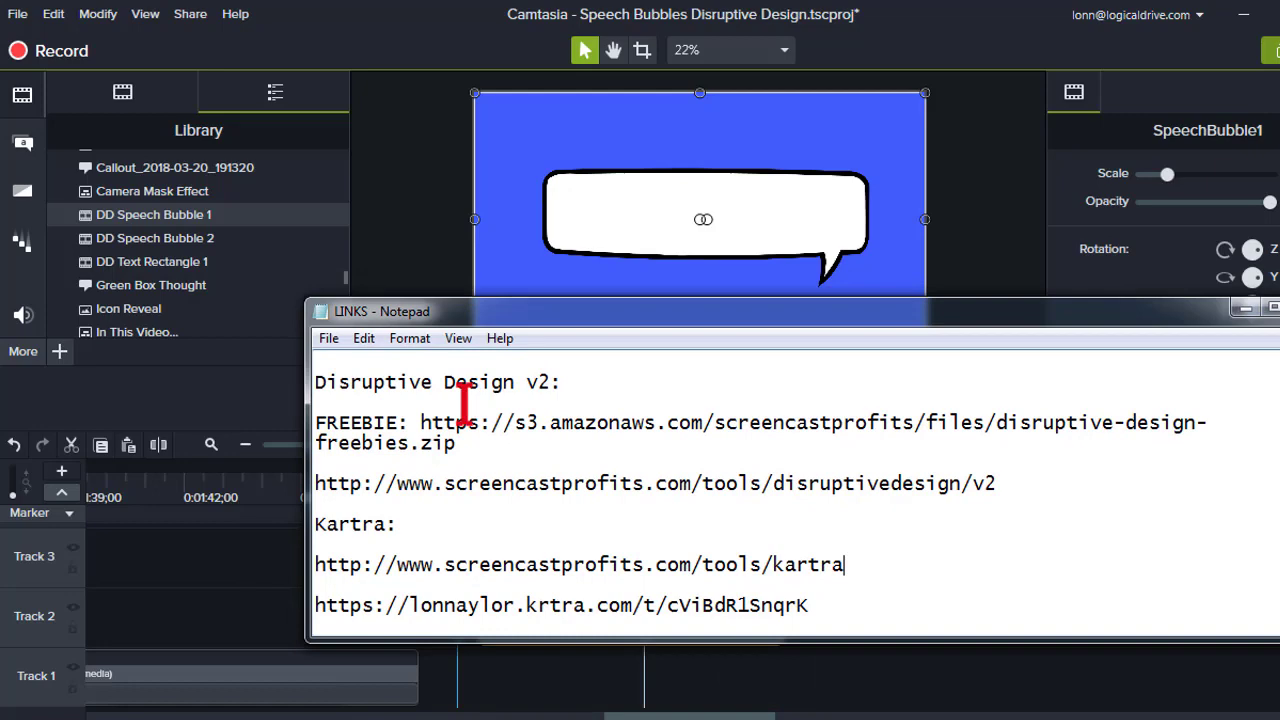
left_click_drag(418, 422, 468, 440)
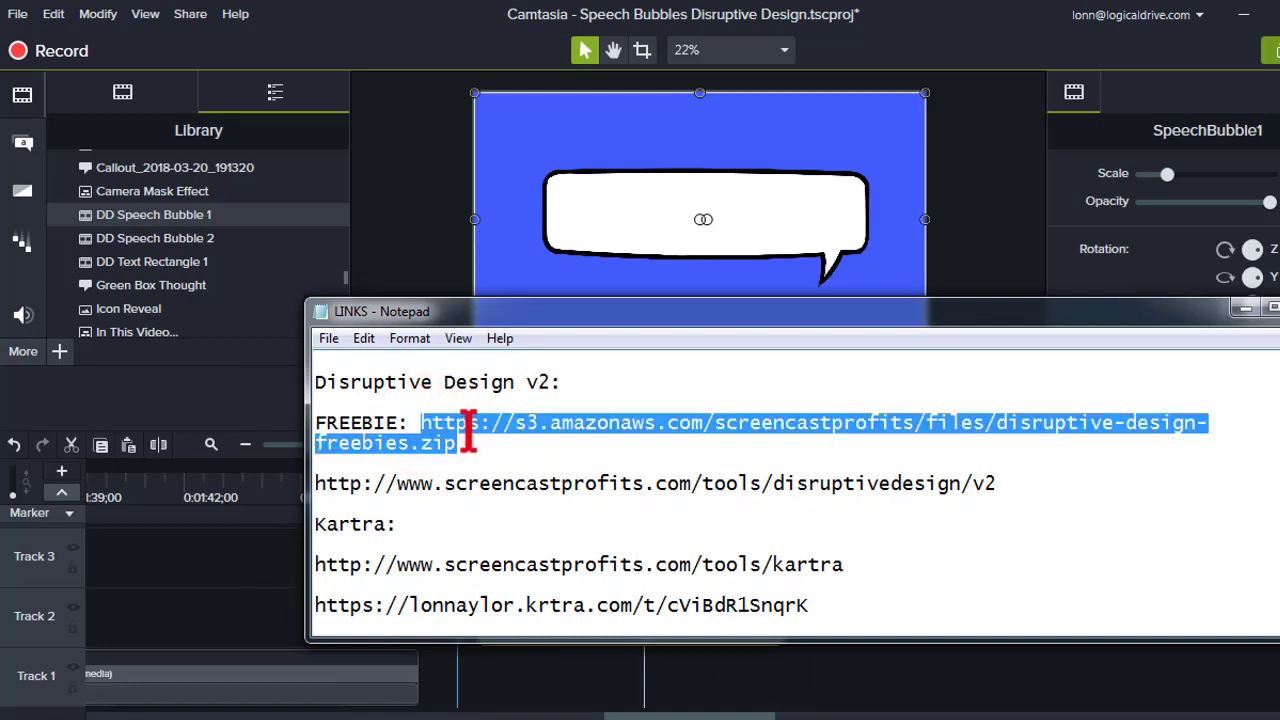
right_click(468, 440)
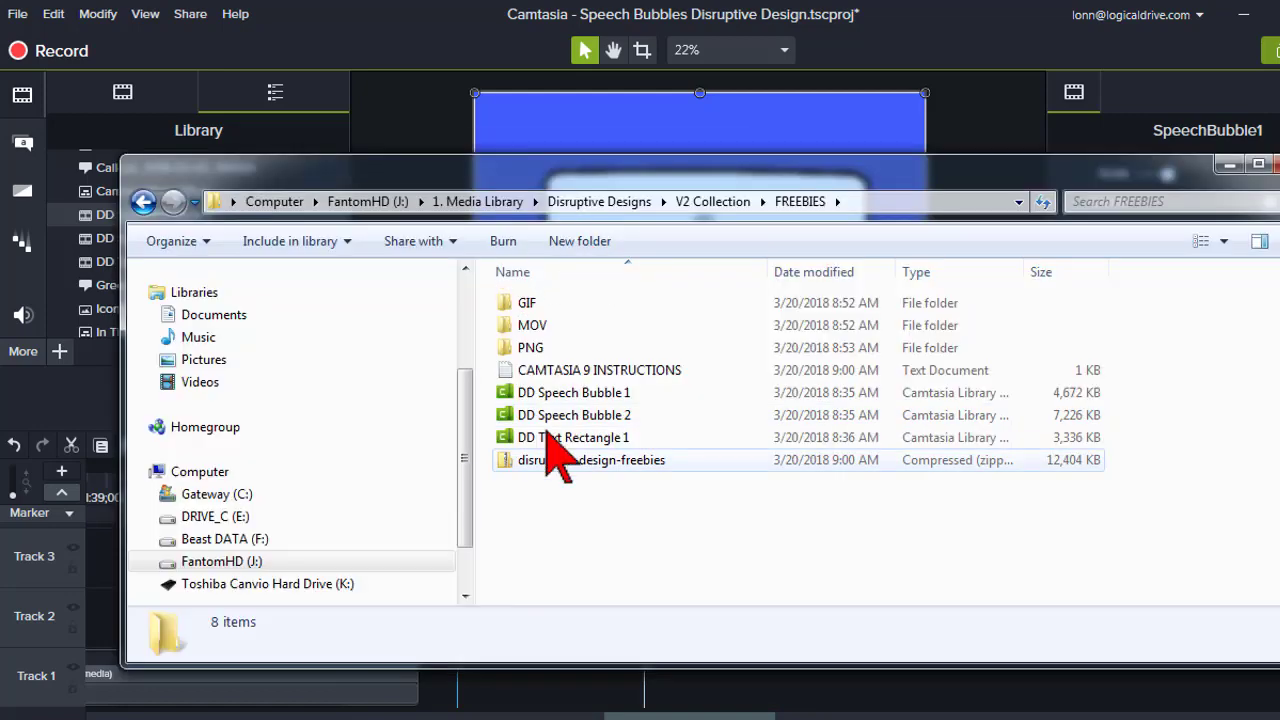
Step: Select the freebies zip and DD Speech Bubble 1 file, then look inside the GIF folder
left_click(512, 462)
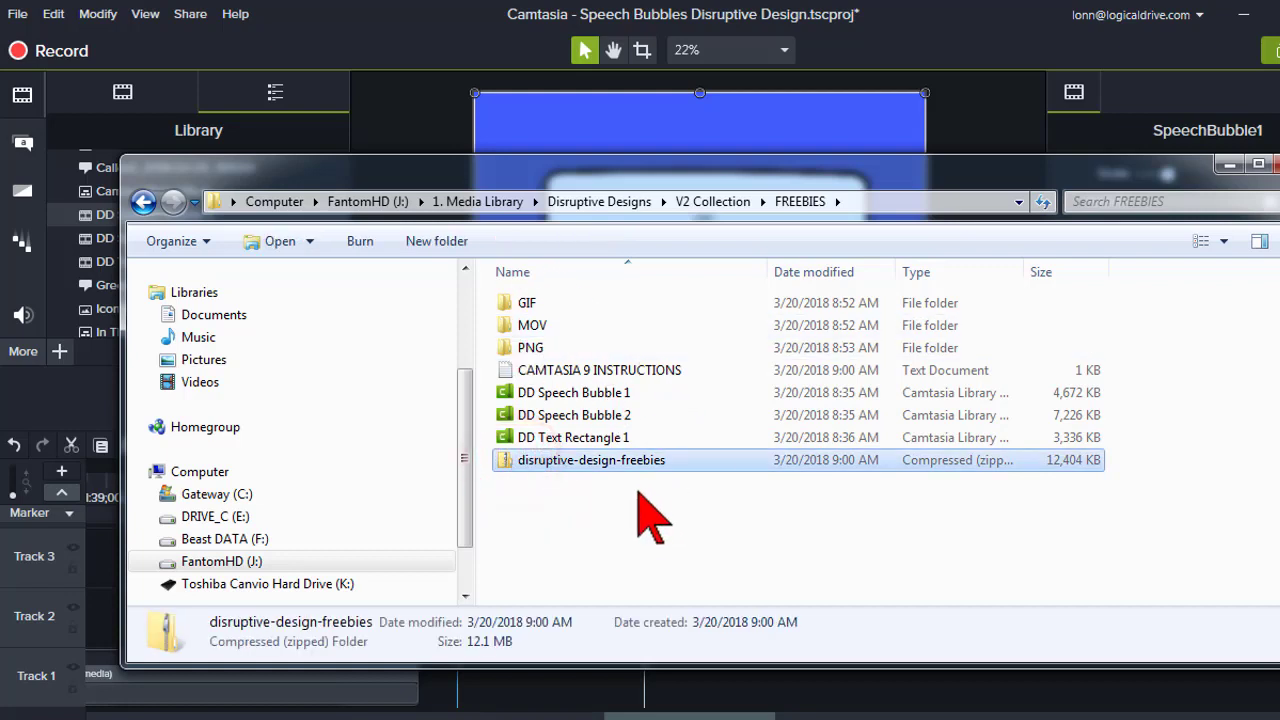
left_click(512, 394)
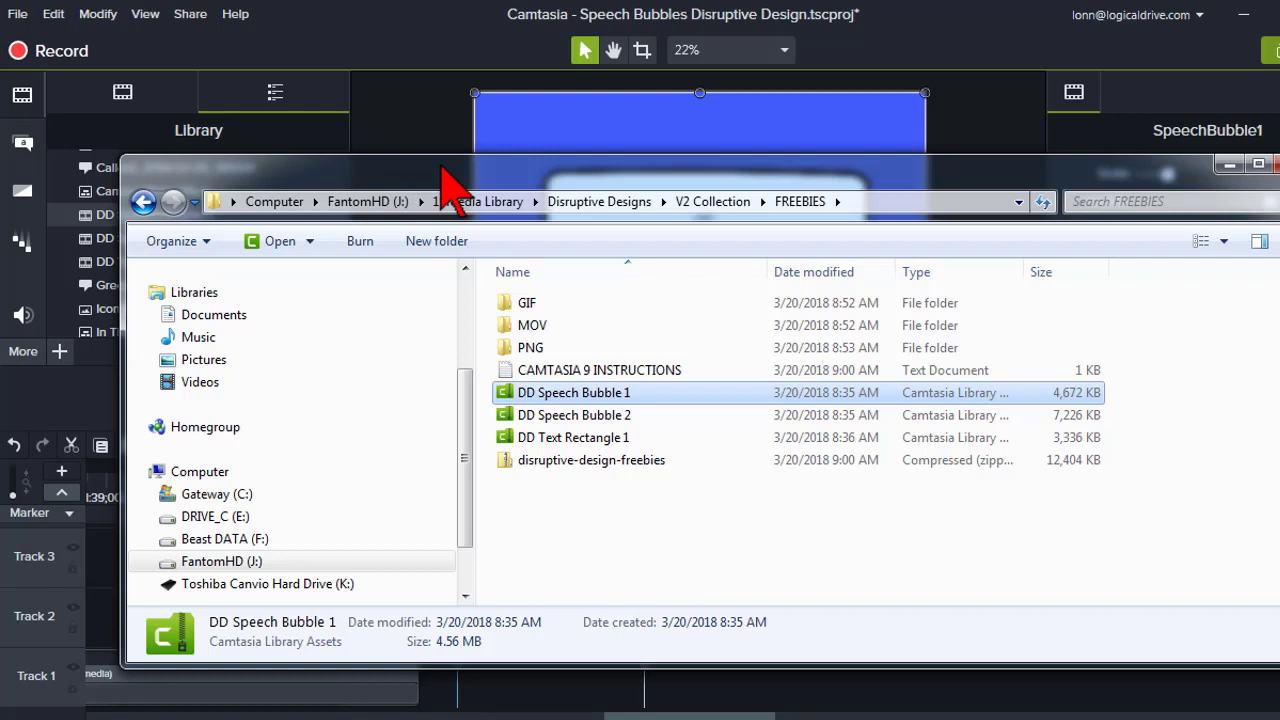
double_click(513, 300)
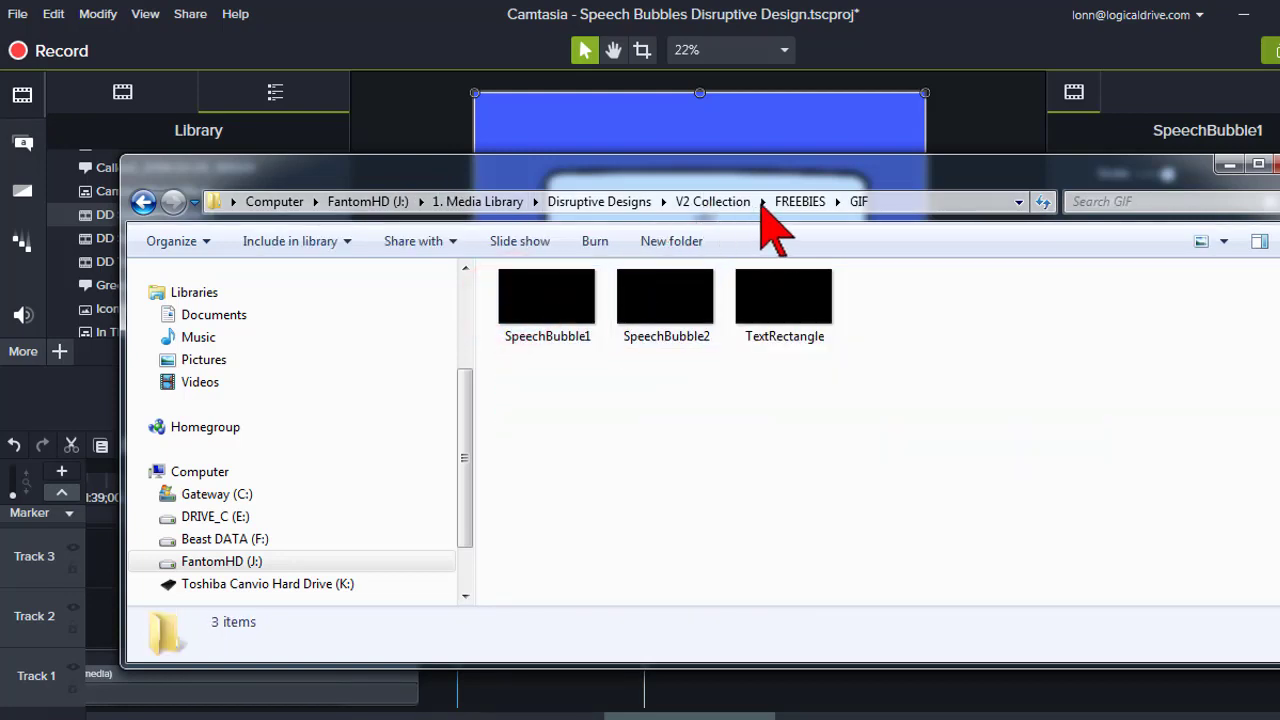
left_click(800, 205)
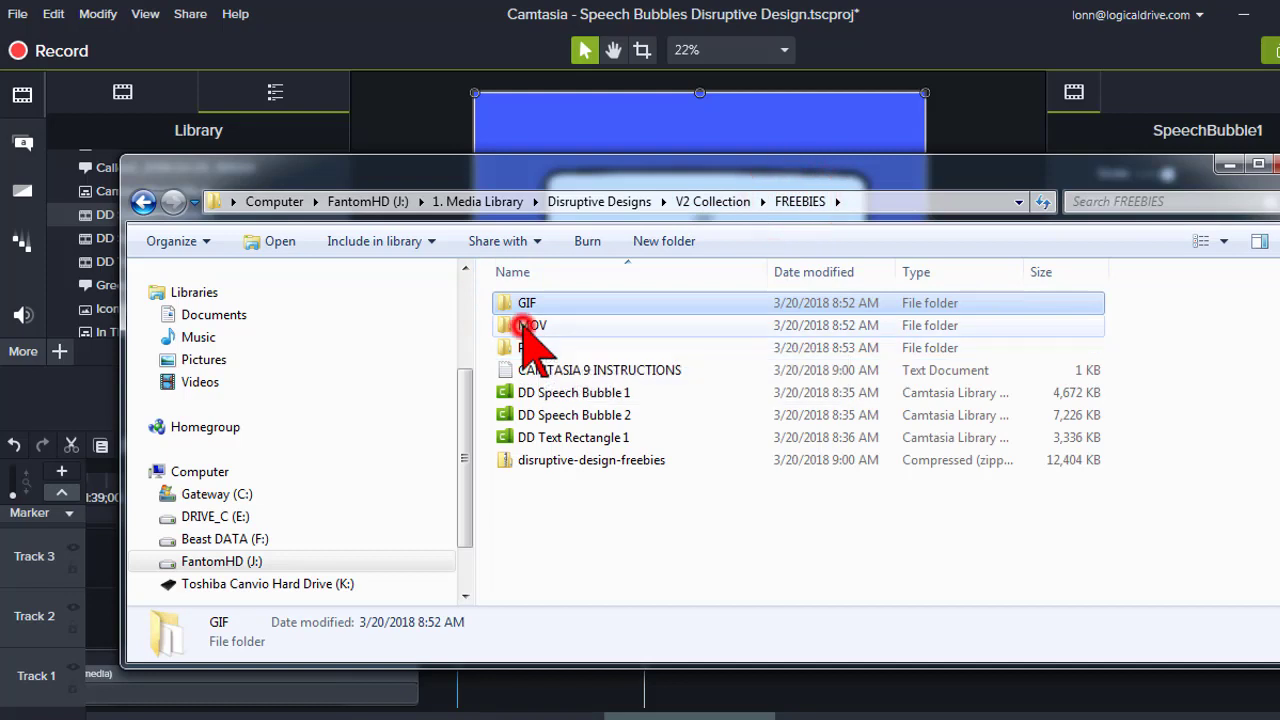
Step: Check the MOV and PNG folders, revisit MOV, and return to FREEBIES
double_click(522, 325)
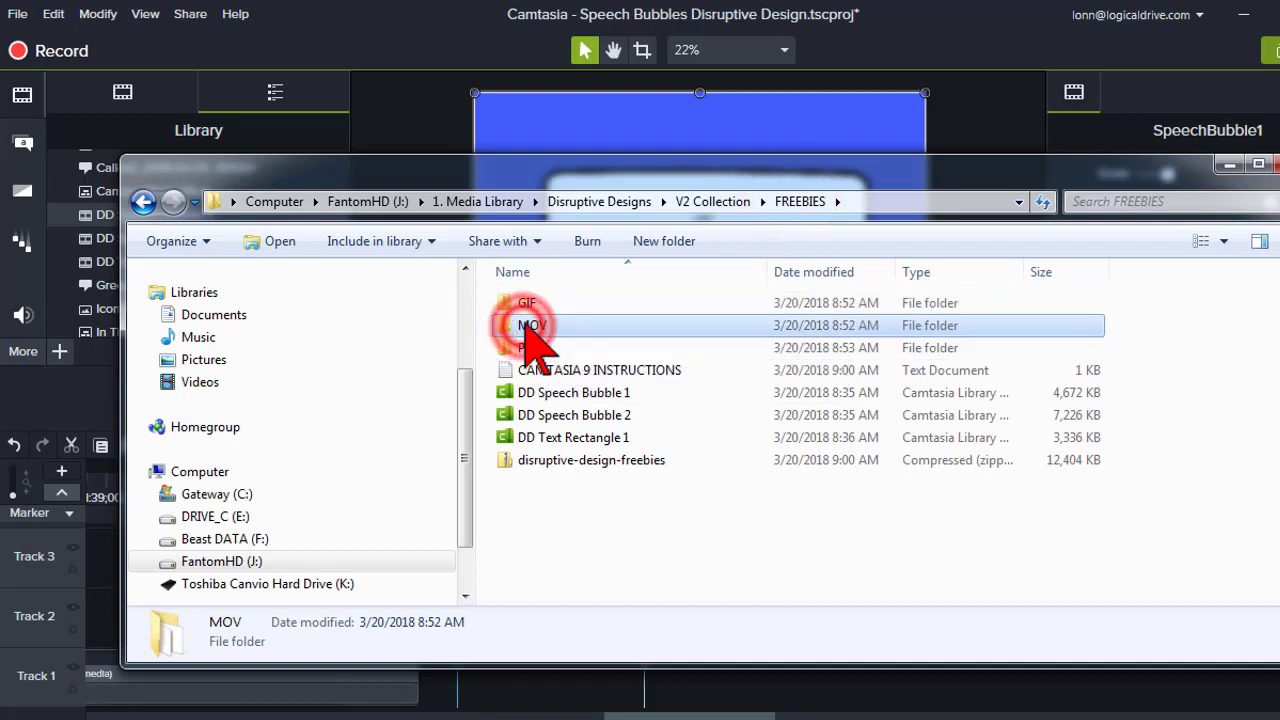
left_click(798, 203)
double_click(528, 348)
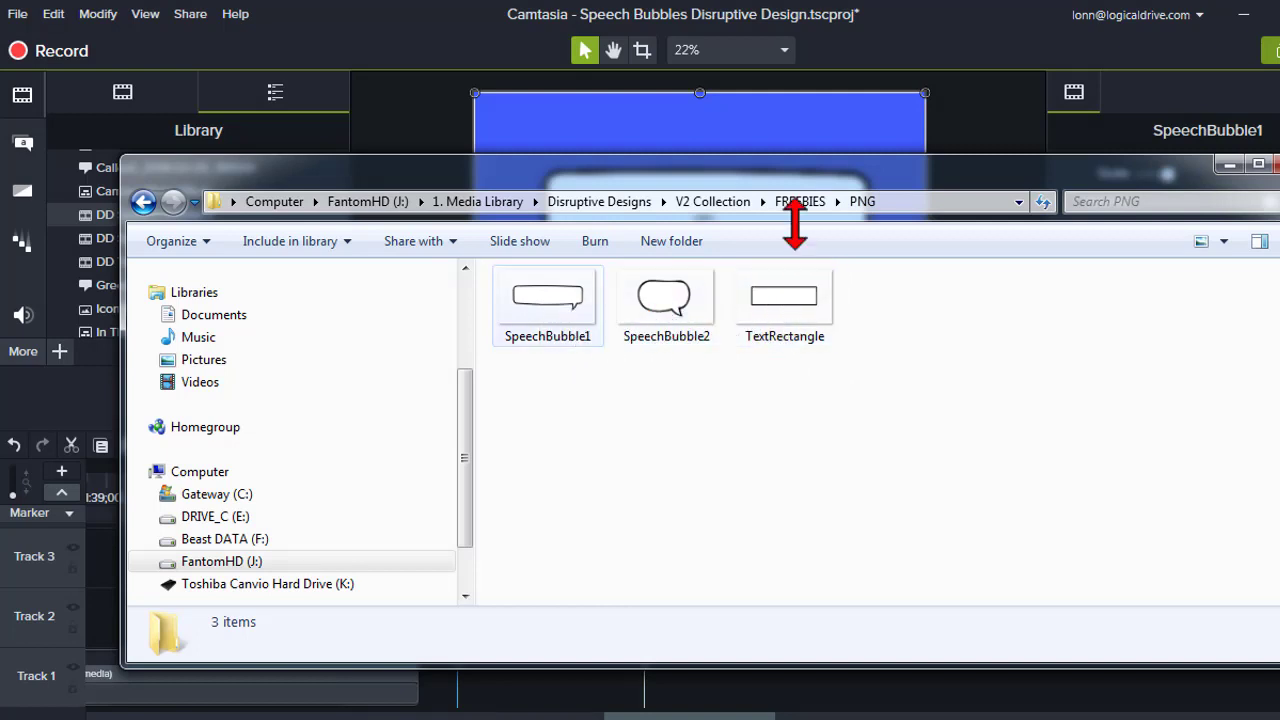
left_click(793, 205)
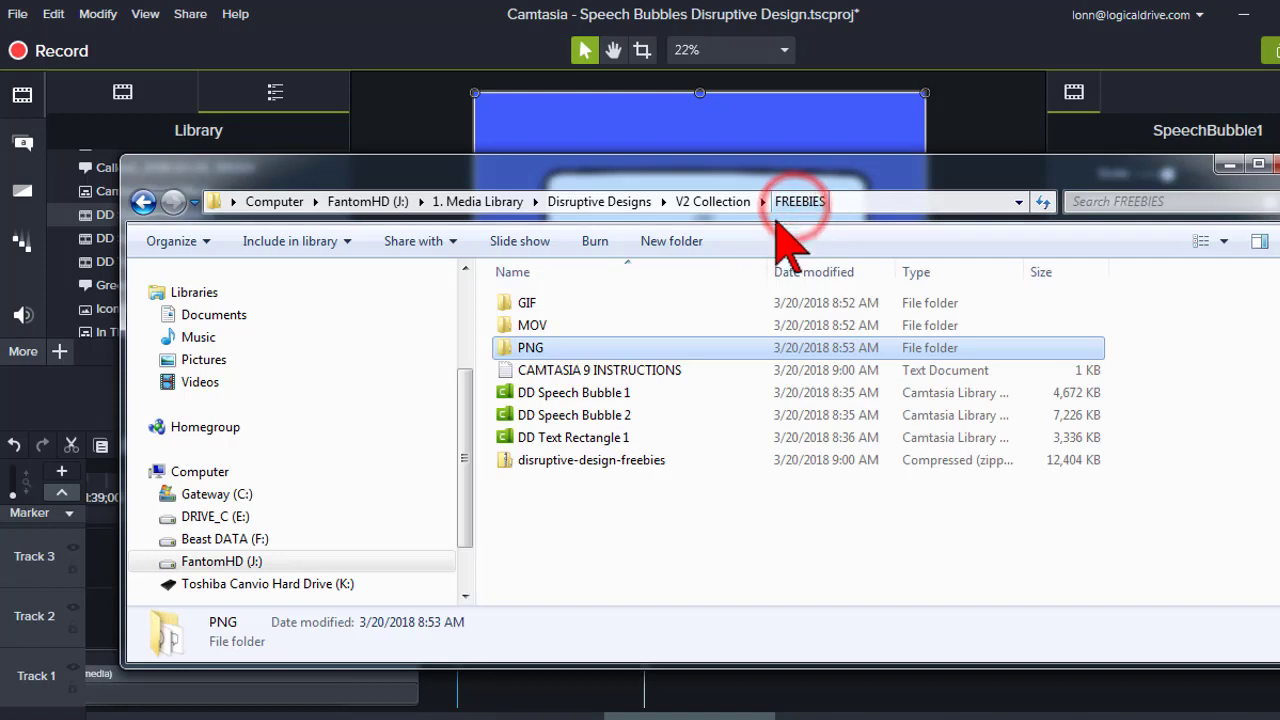
left_click(538, 326)
double_click(540, 328)
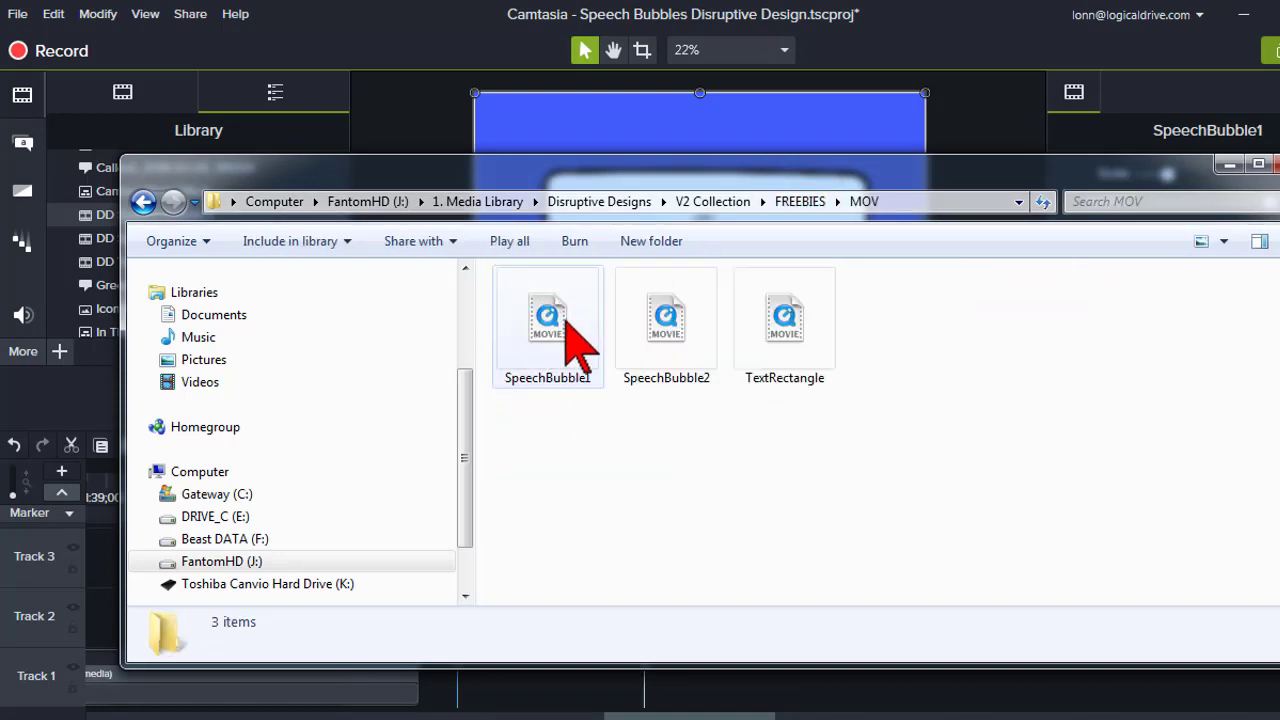
left_click(795, 203)
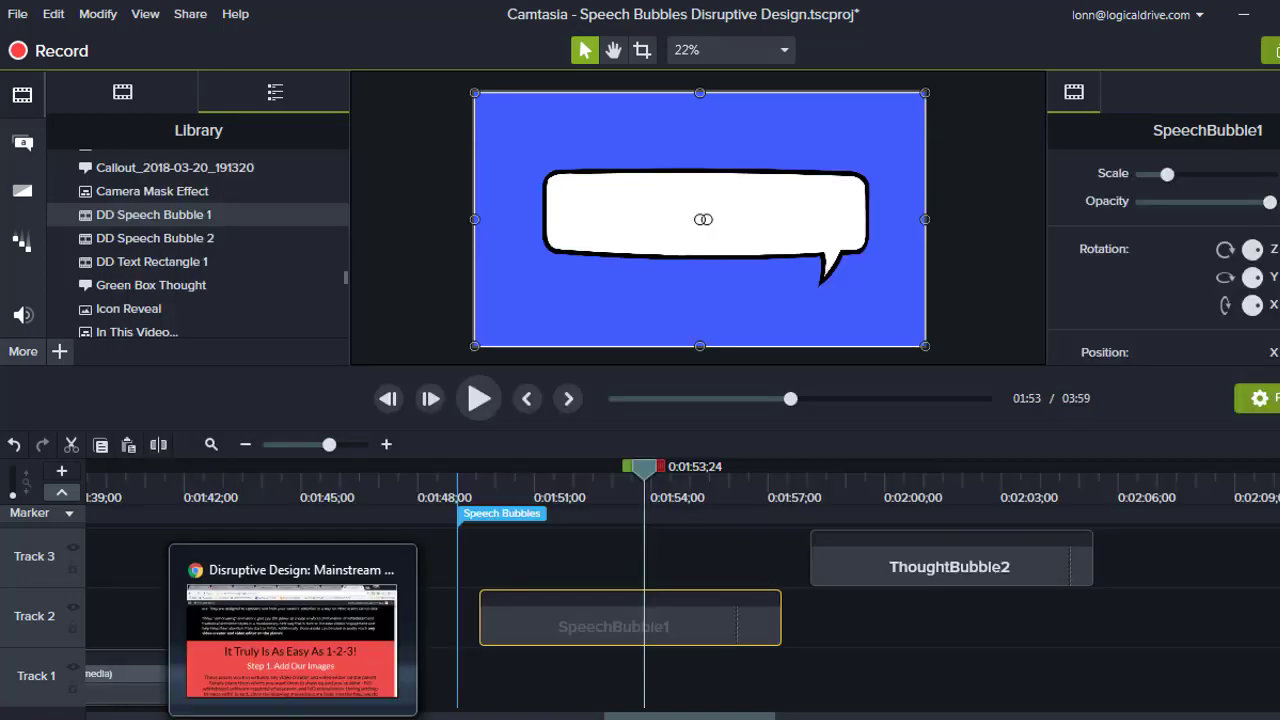
Step: Select the Disruptive Design v2 page link in the LINKS notes
mouse_move(700, 715)
left_click(738, 682)
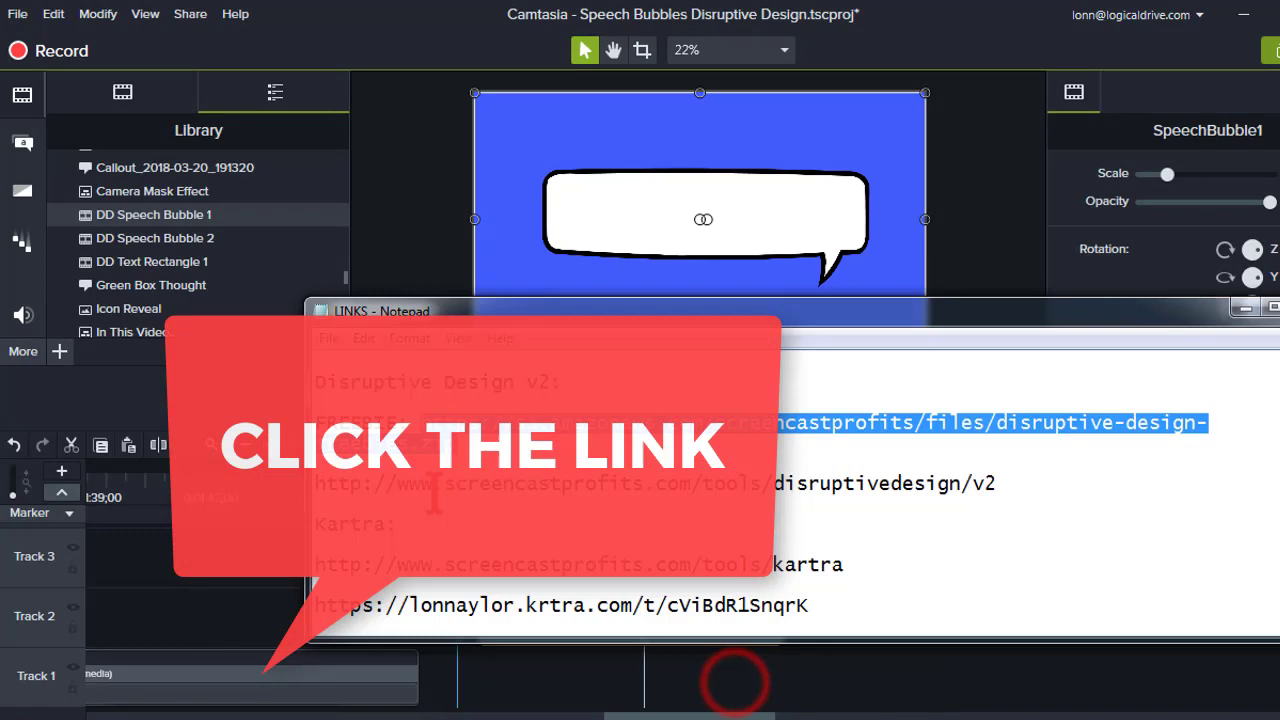
left_click_drag(316, 484, 996, 484)
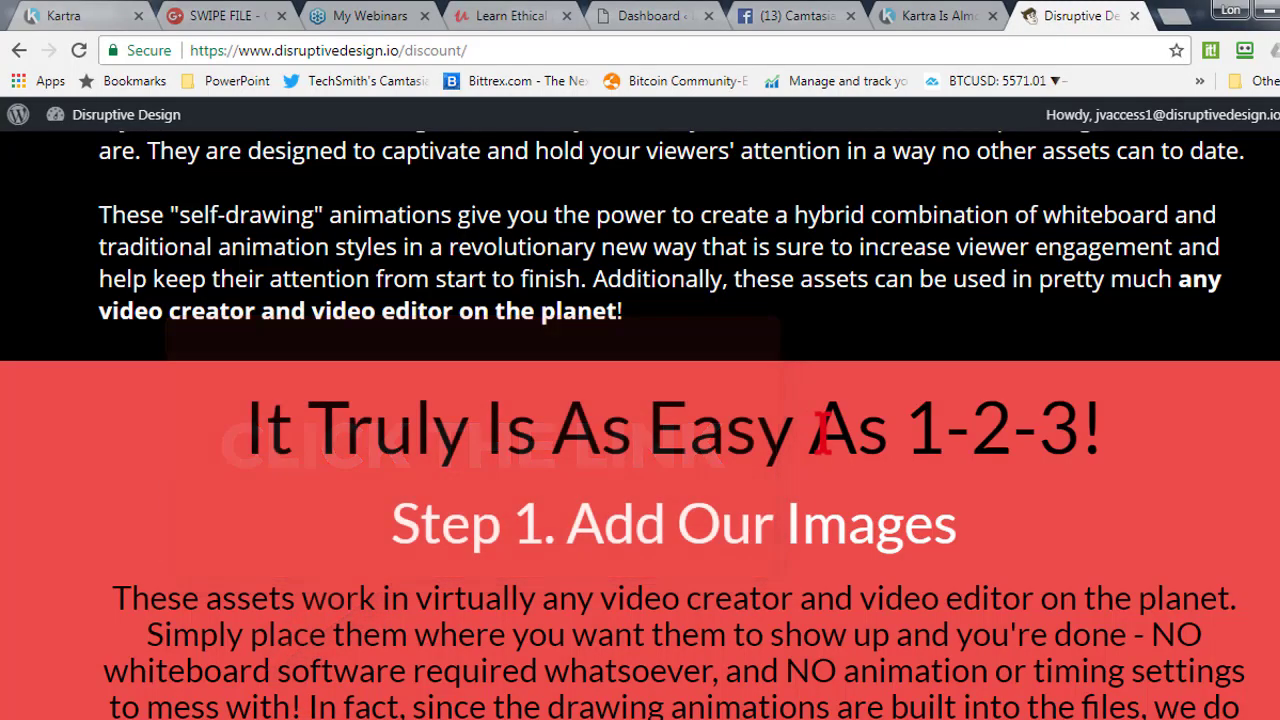
Step: Scroll the Disruptive Design 2 page down through its how-to steps to the Kitty Cat samples
scroll(815, 428, "up", 10)
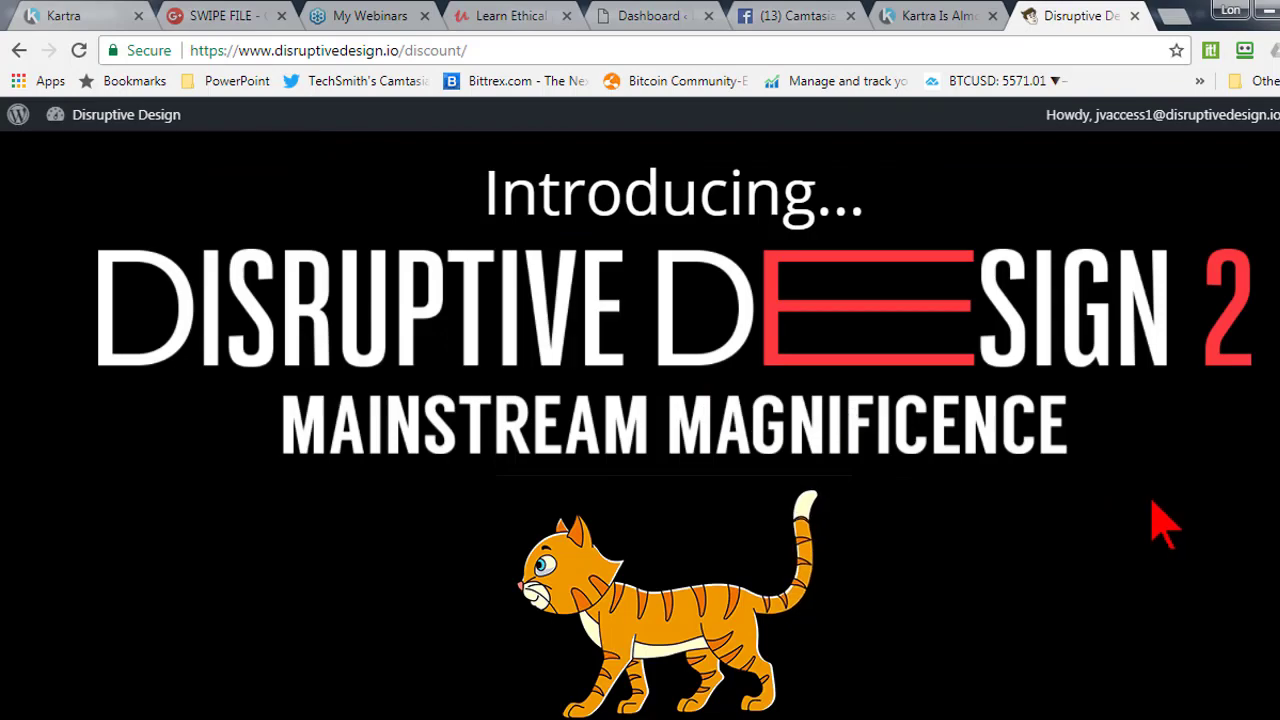
scroll(1155, 522, "down", 2)
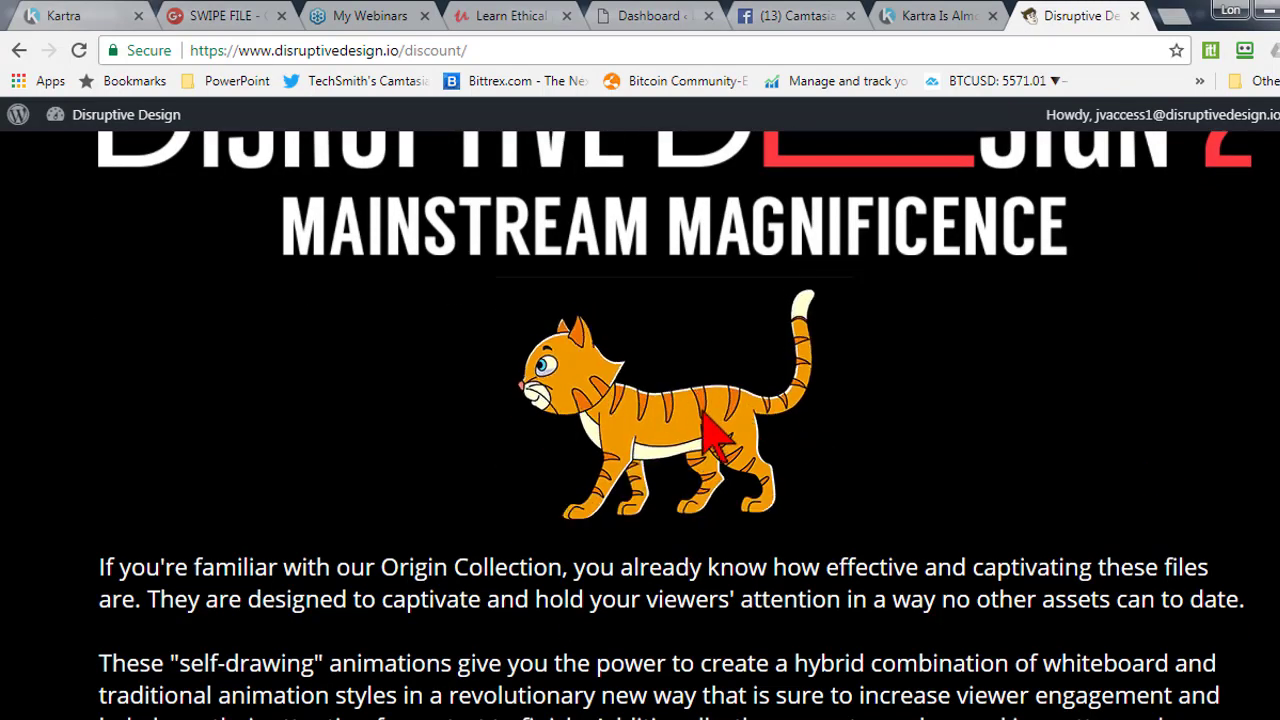
scroll(1095, 550, "down", 4)
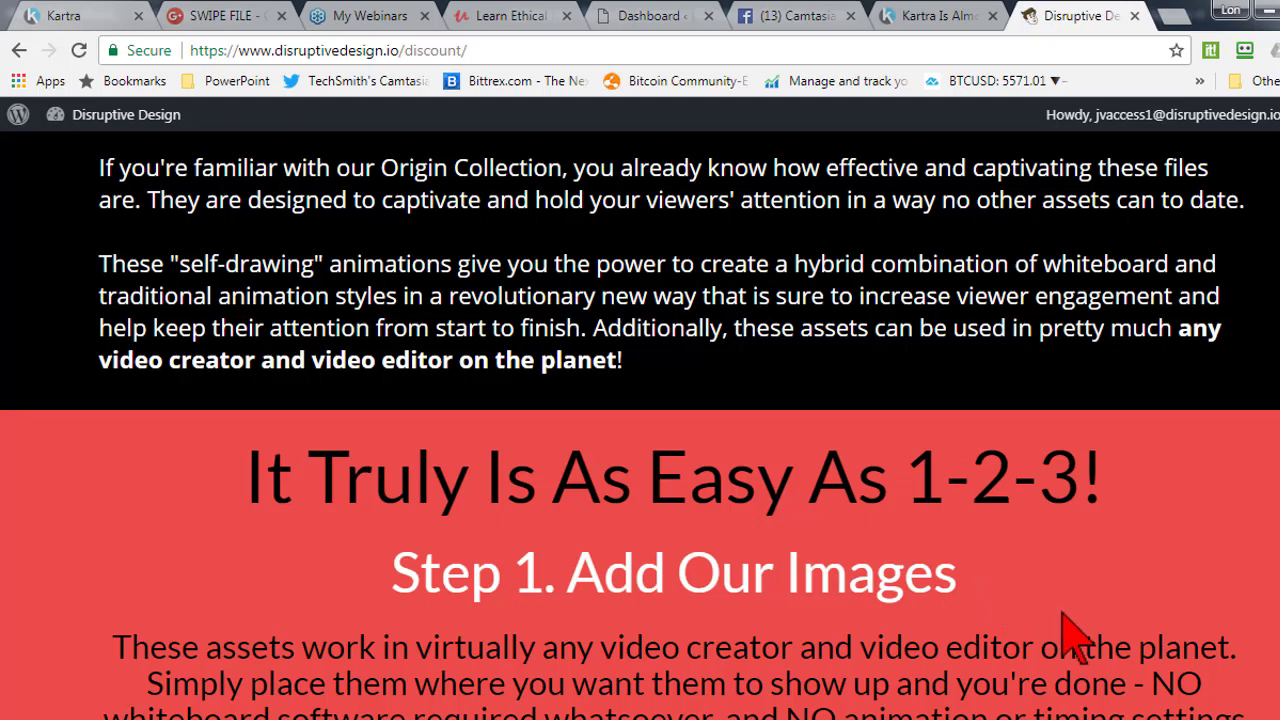
scroll(1000, 560, "down", 4)
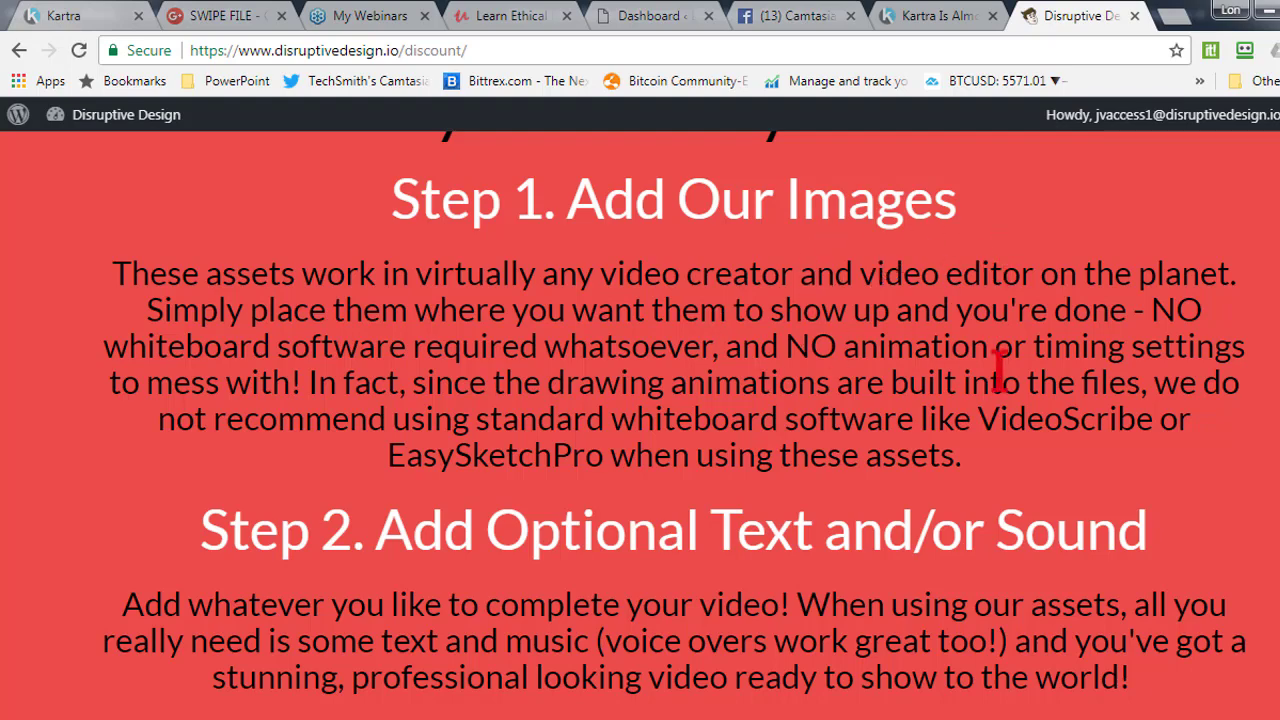
scroll(1070, 415, "down", 13)
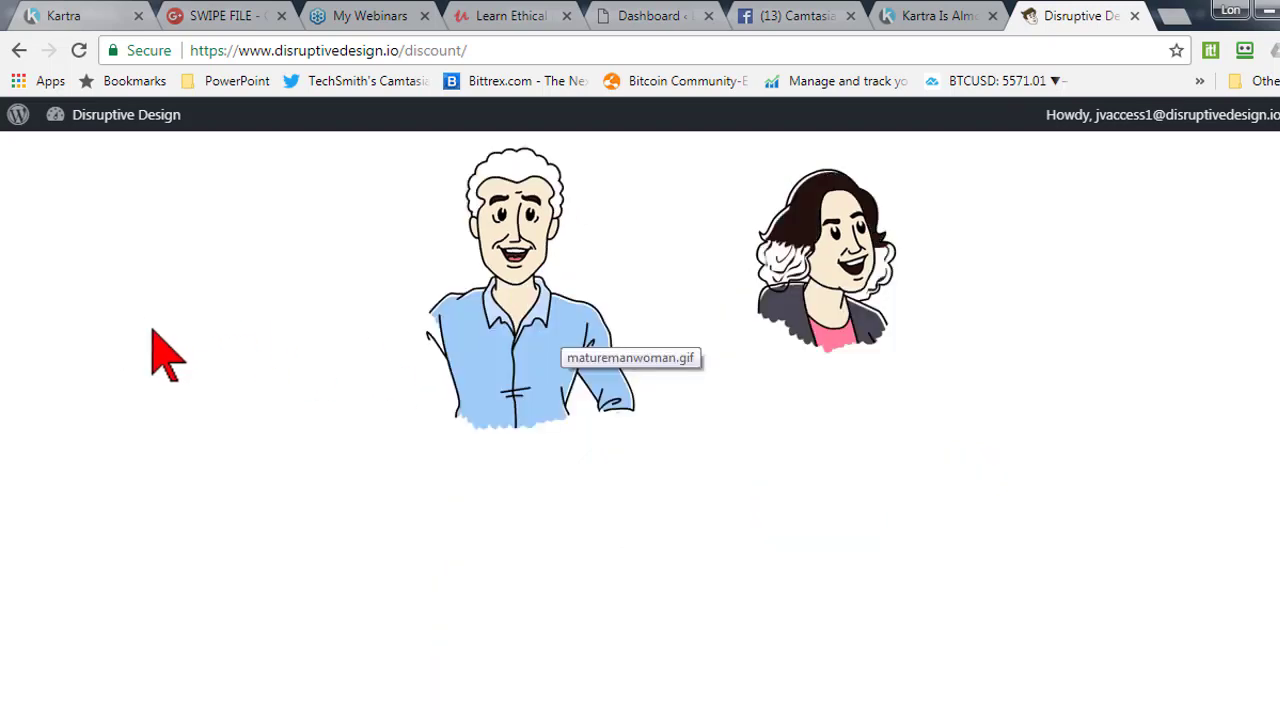
scroll(150, 355, "down", 5)
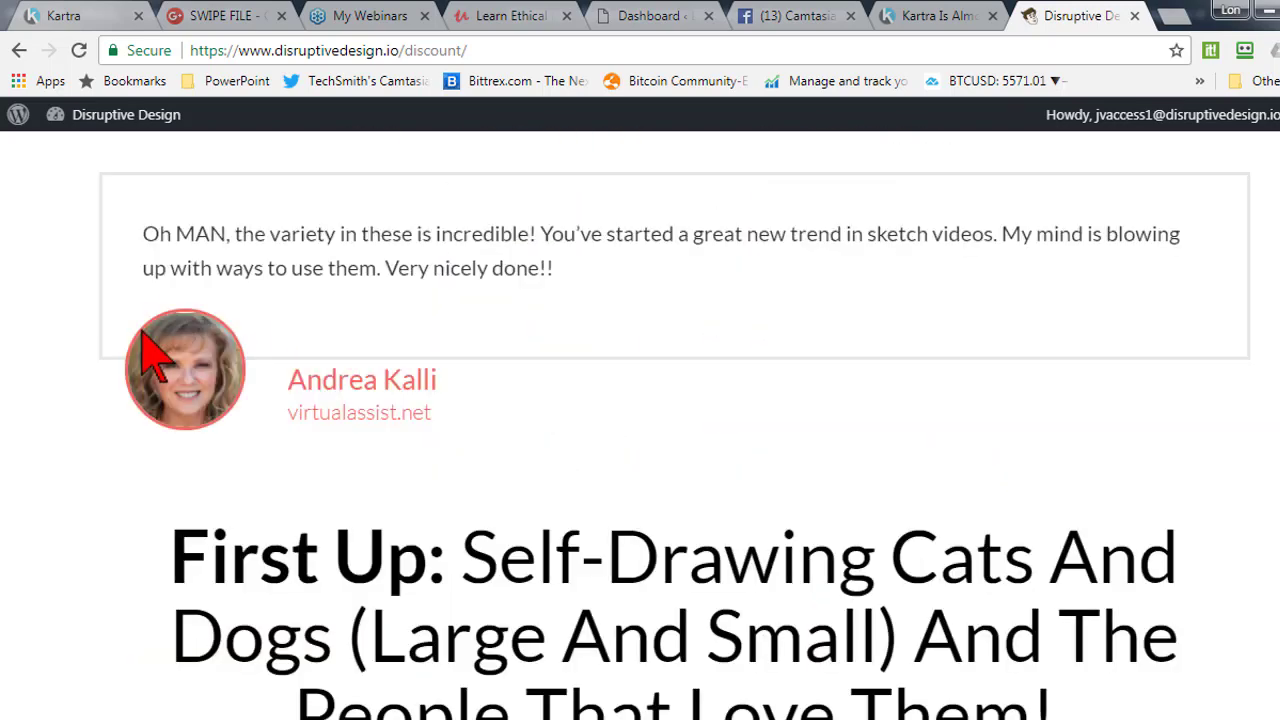
scroll(150, 355, "down", 5)
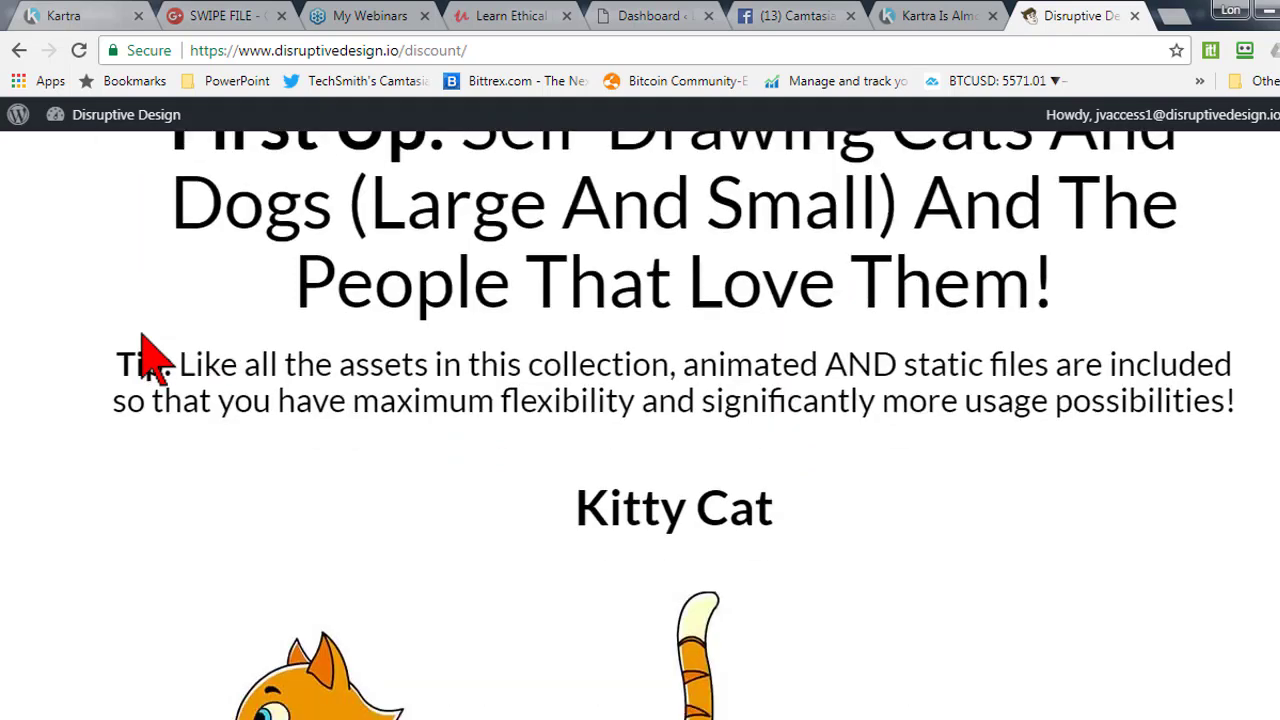
scroll(150, 355, "down", 5)
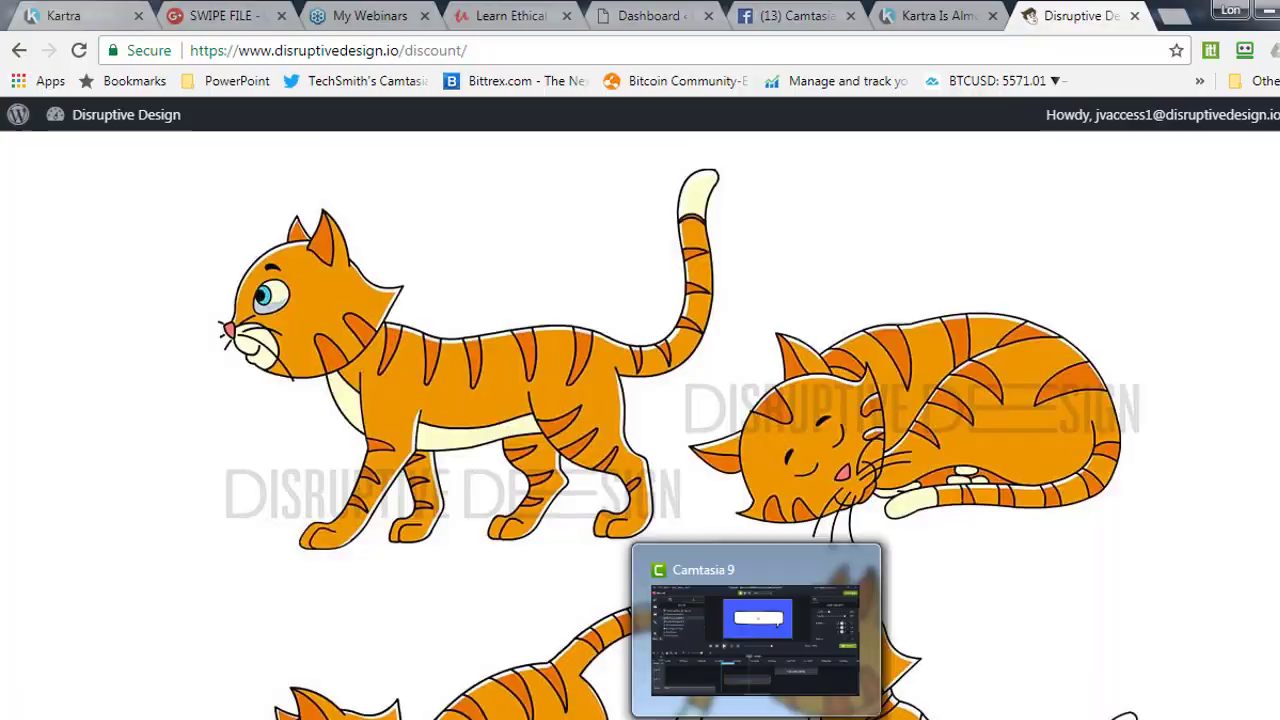
Step: Park the Camtasia playhead at about 1:55 and bring the V2 Collection folder window forward
left_click(756, 628)
left_click(700, 492)
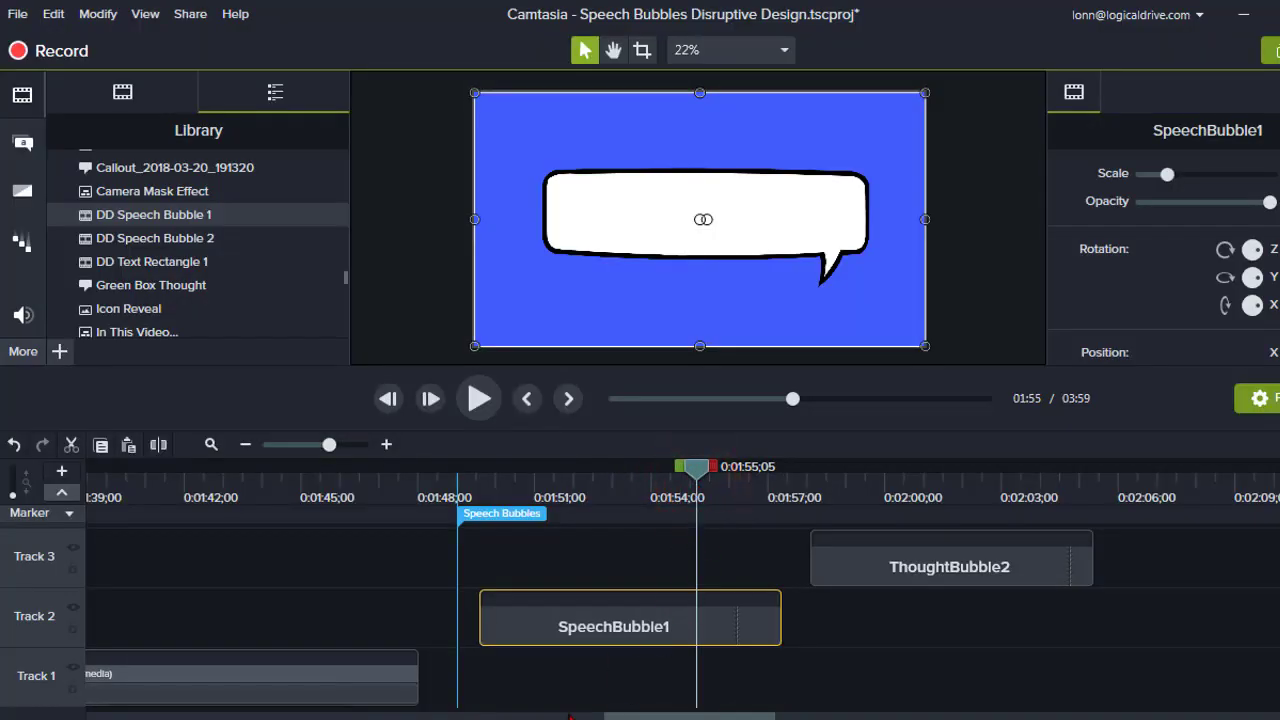
mouse_move(370, 712)
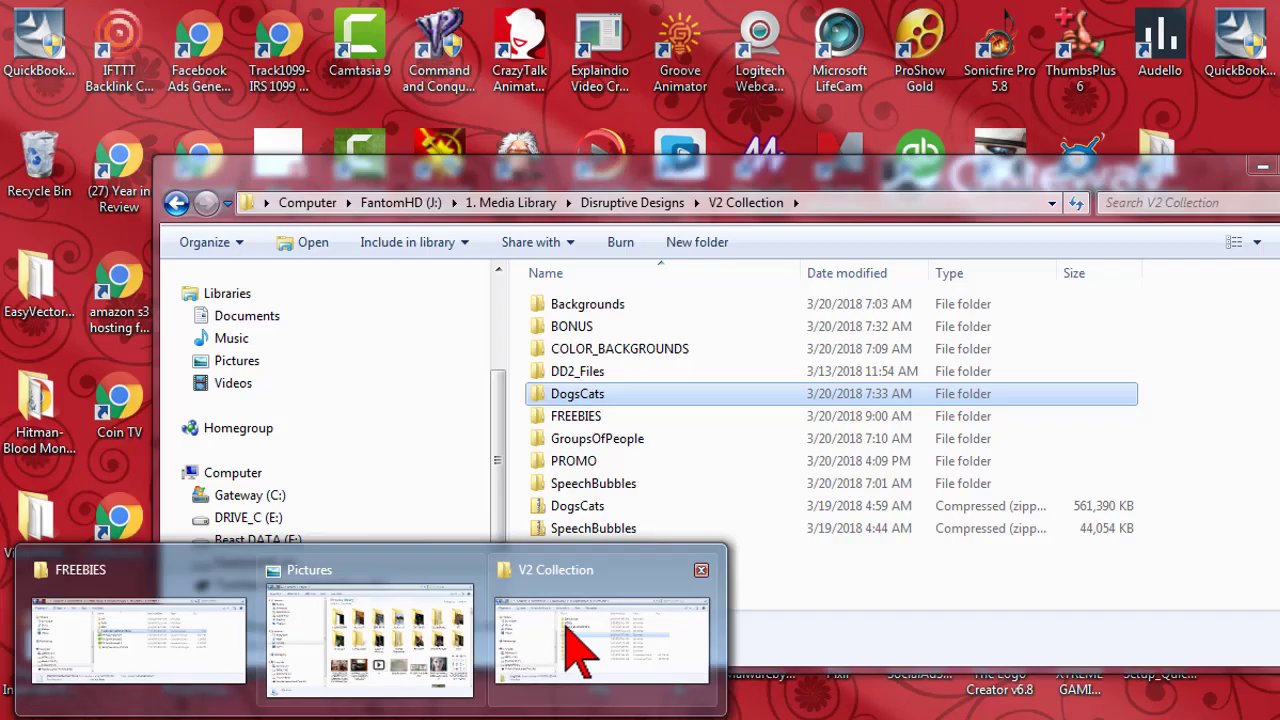
left_click(566, 628)
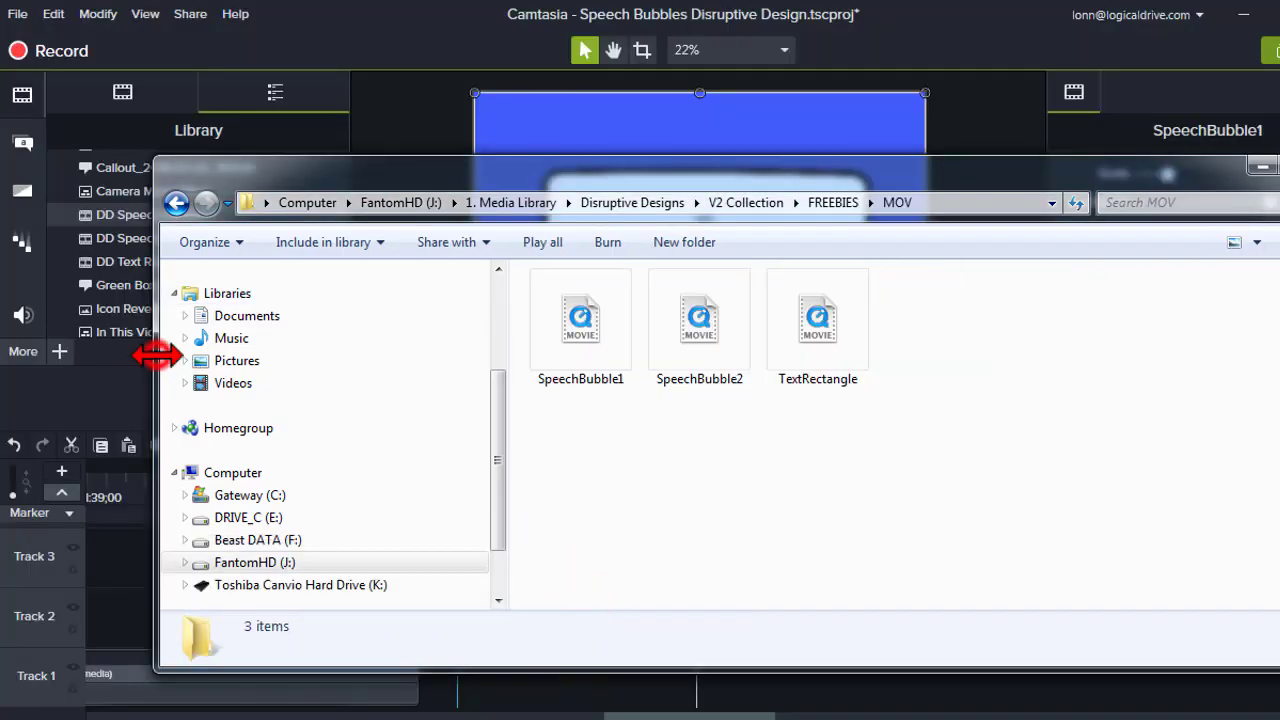
Step: Shrink and move the MOV folder window, select SpeechBubble1, then minimize the window
left_click_drag(158, 355, 522, 345)
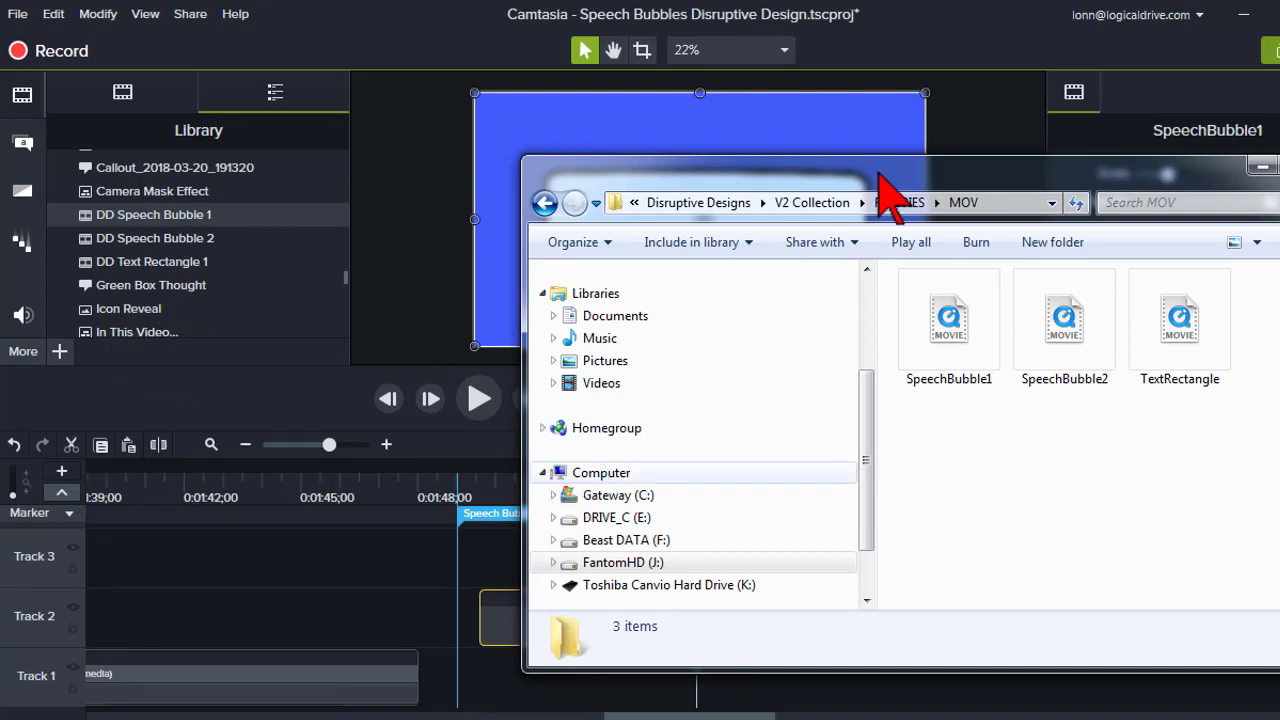
left_click_drag(878, 160, 800, 40)
left_click_drag(1171, 279, 829, 171)
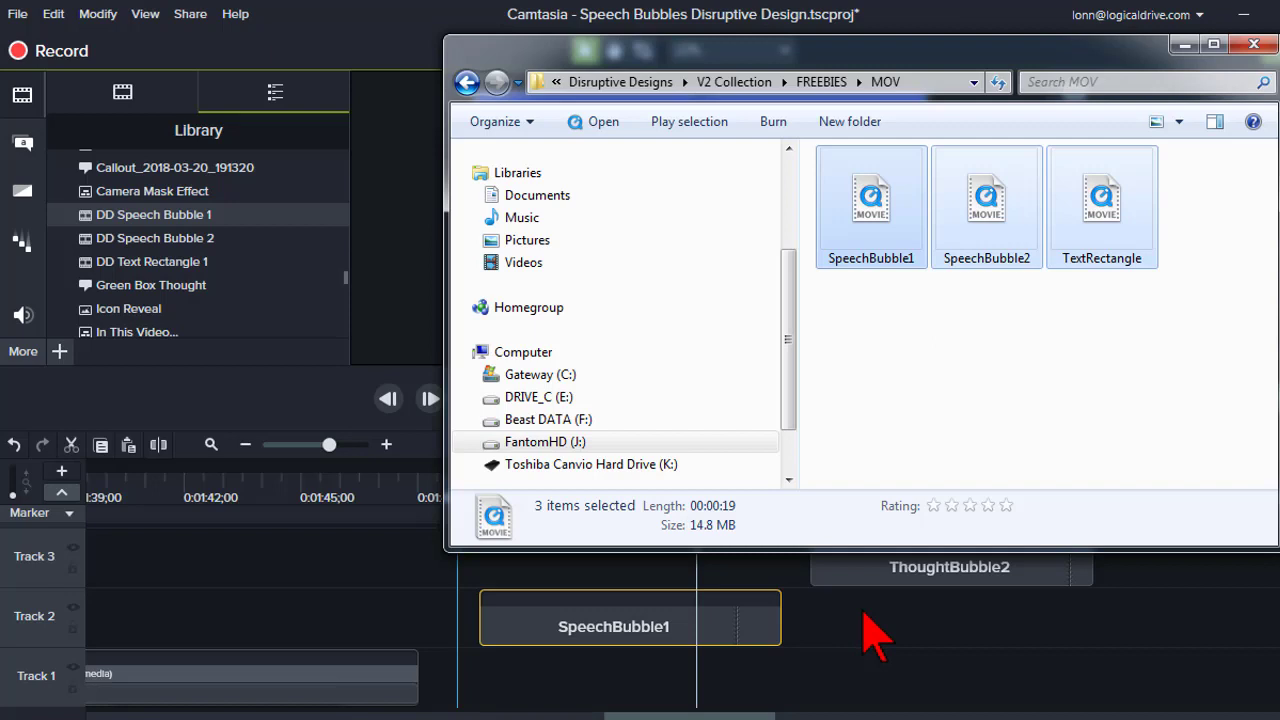
left_click(966, 381)
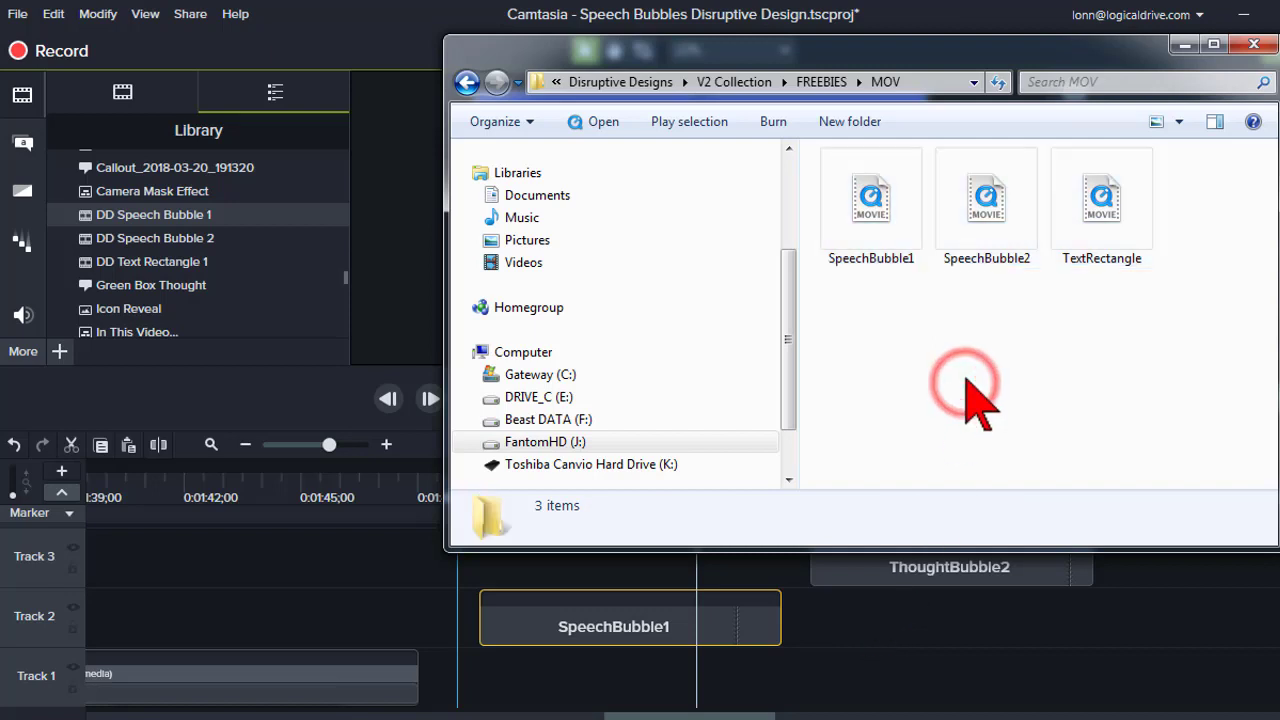
left_click(872, 235)
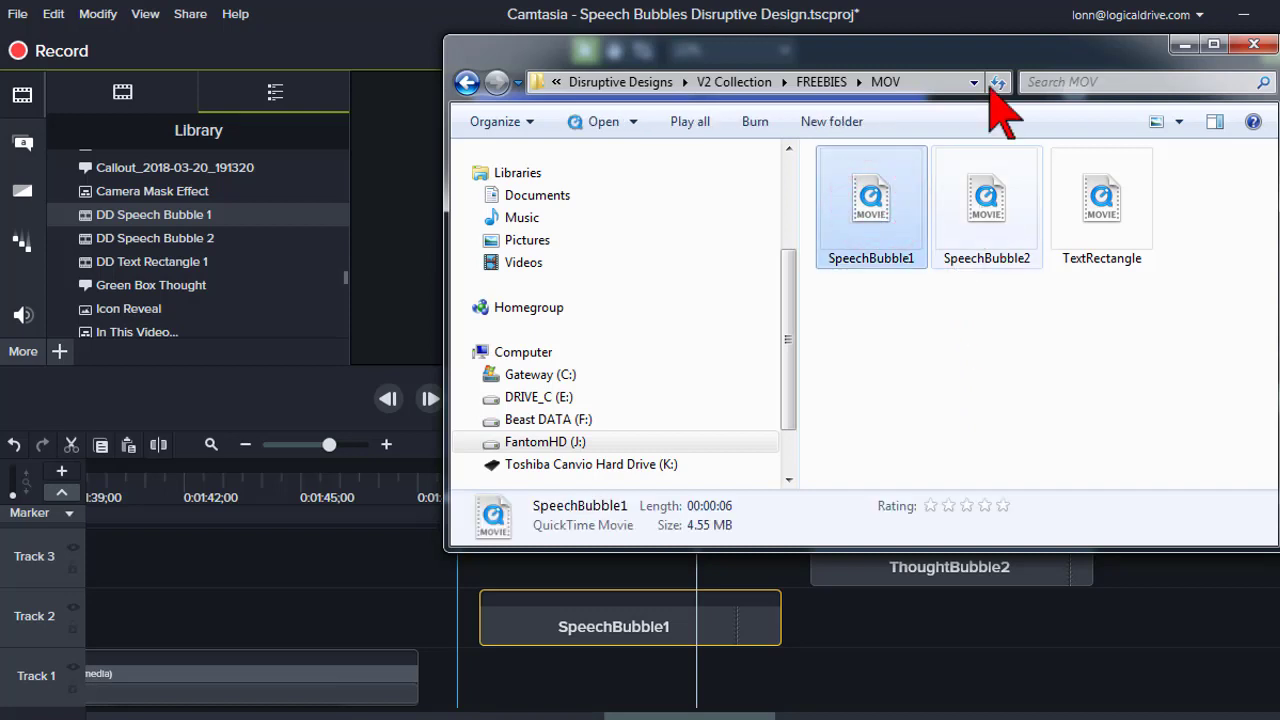
left_click(1180, 44)
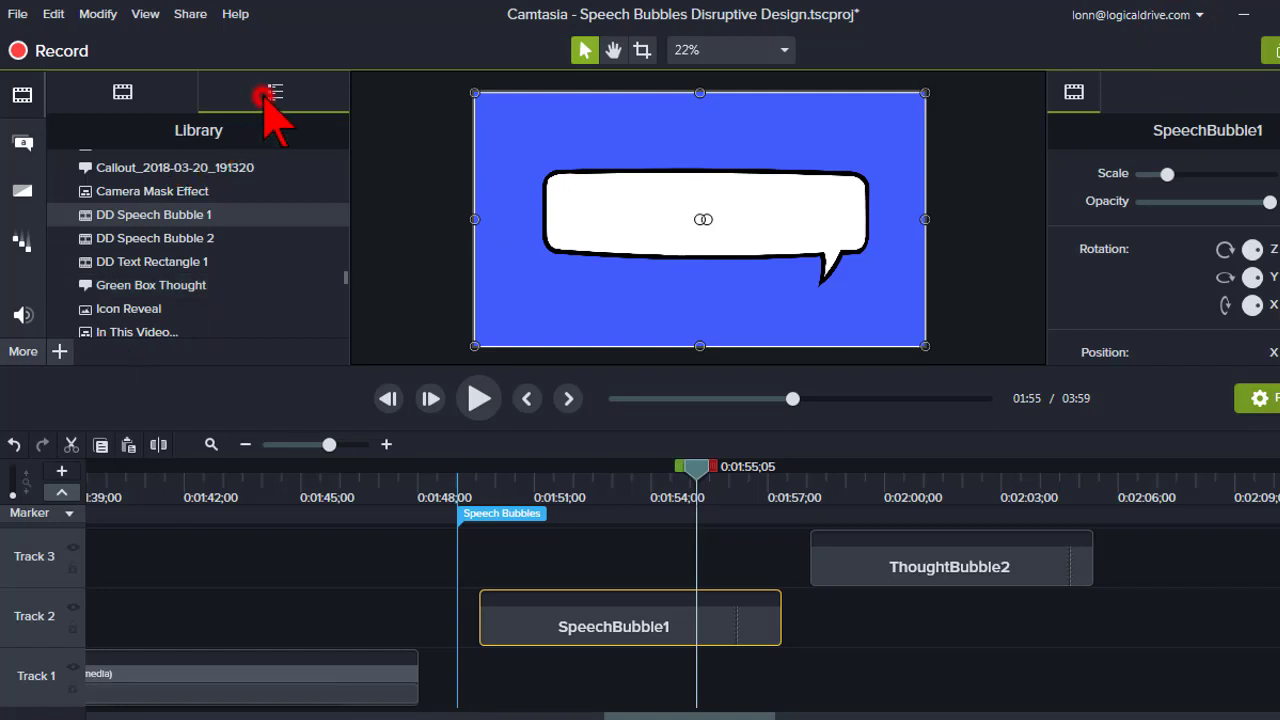
Step: Show the Media Bin, check the Import menu, and scrub the playhead through ThoughtBubble2 near 2:00
left_click(135, 105)
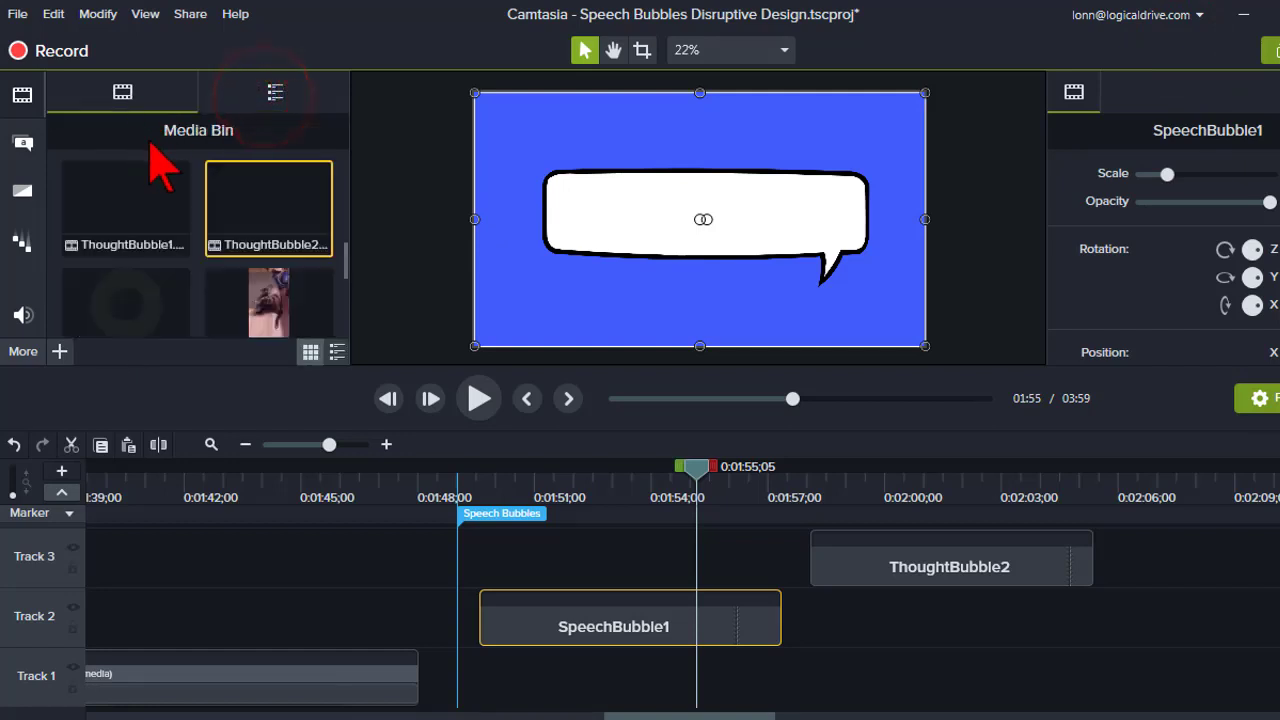
left_click(60, 352)
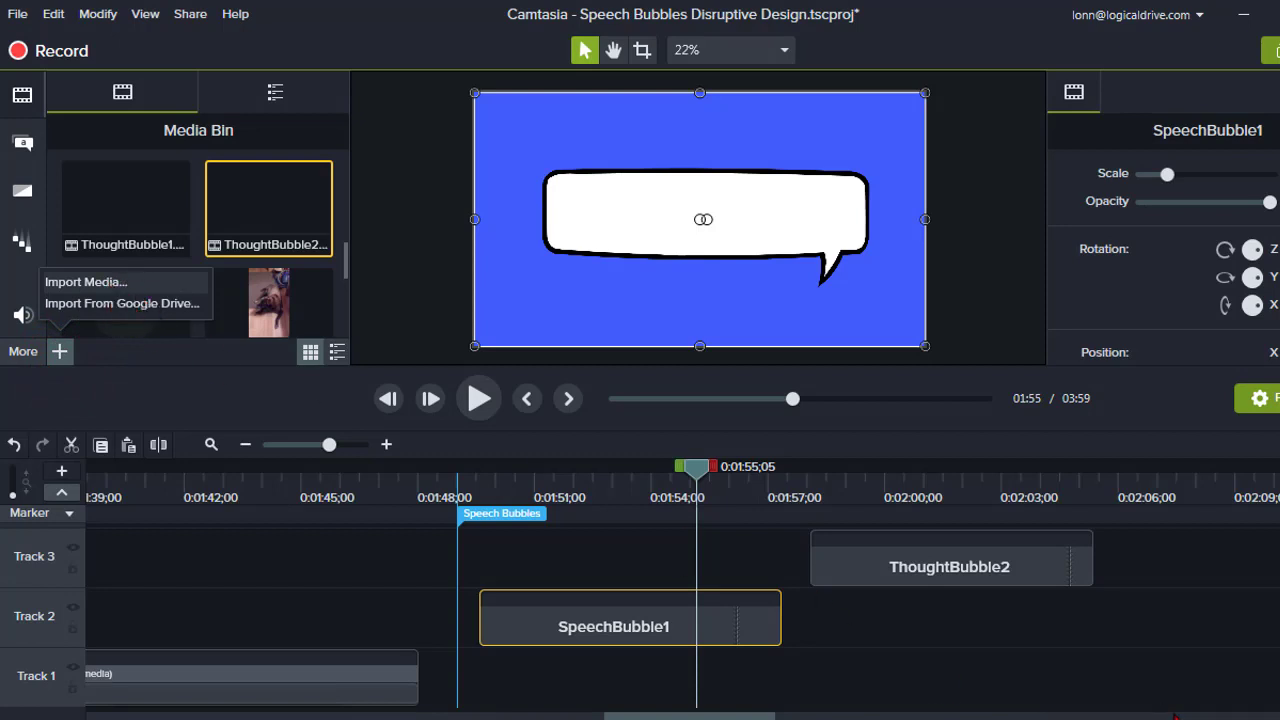
left_click(655, 490)
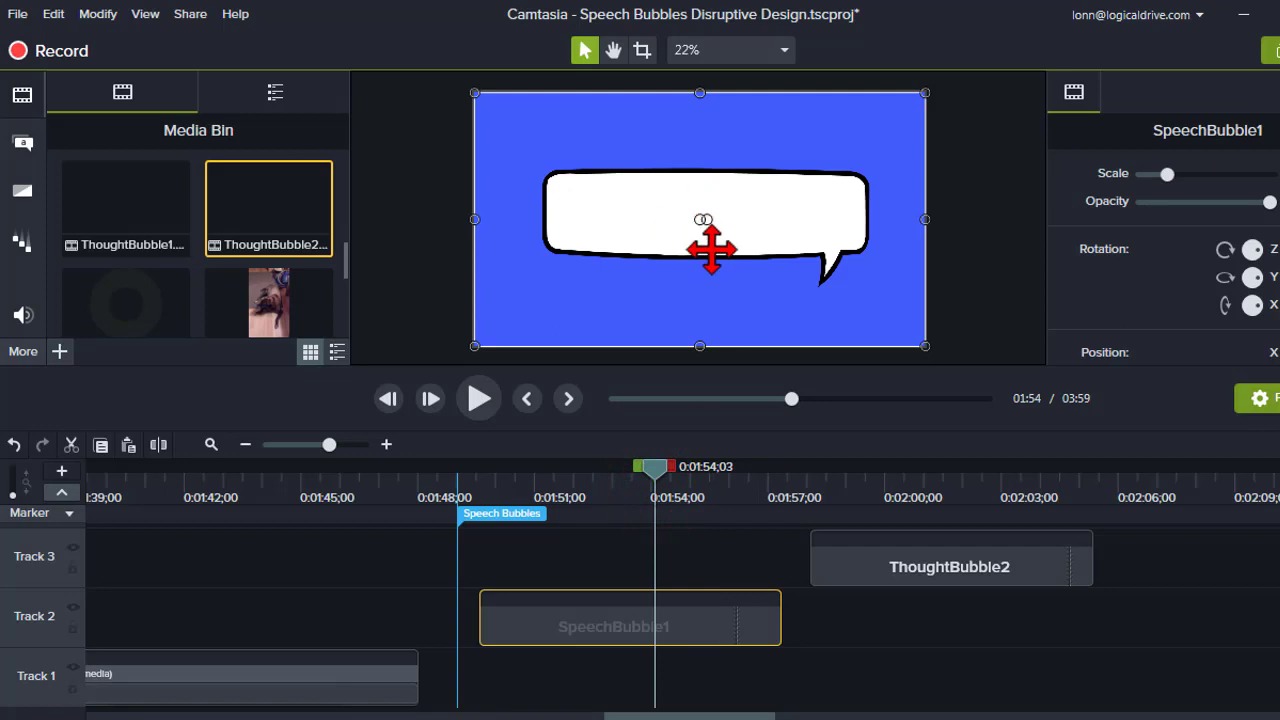
left_click(864, 486)
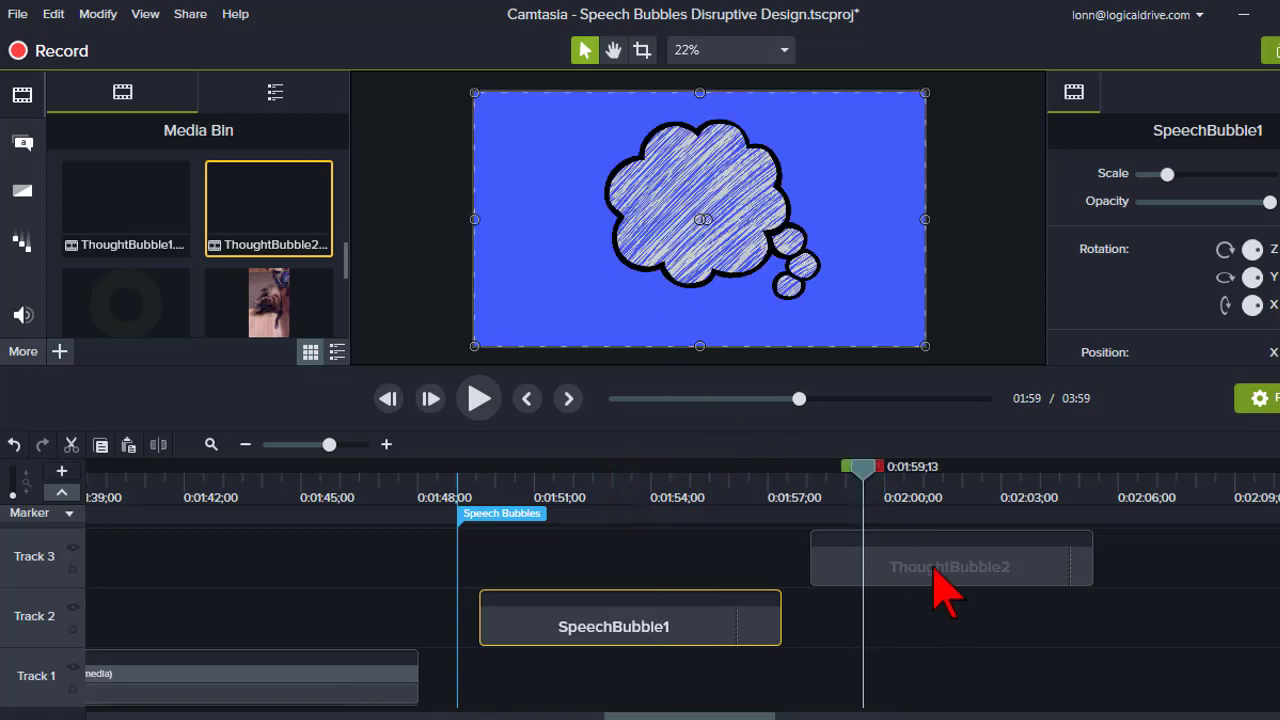
left_click_drag(868, 495, 940, 498)
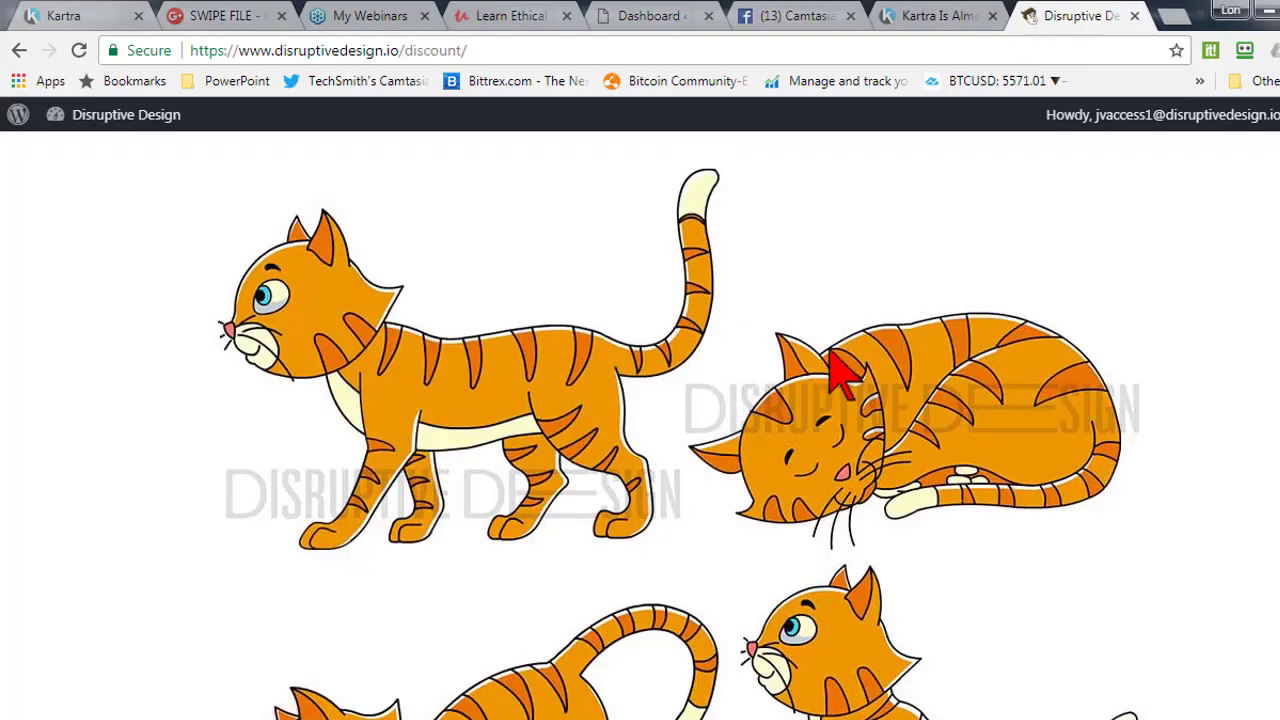
Step: Scroll the product page past the $17 Get Started Today offer to the Frequently Asked Stuff section
scroll(843, 366, "down", 10)
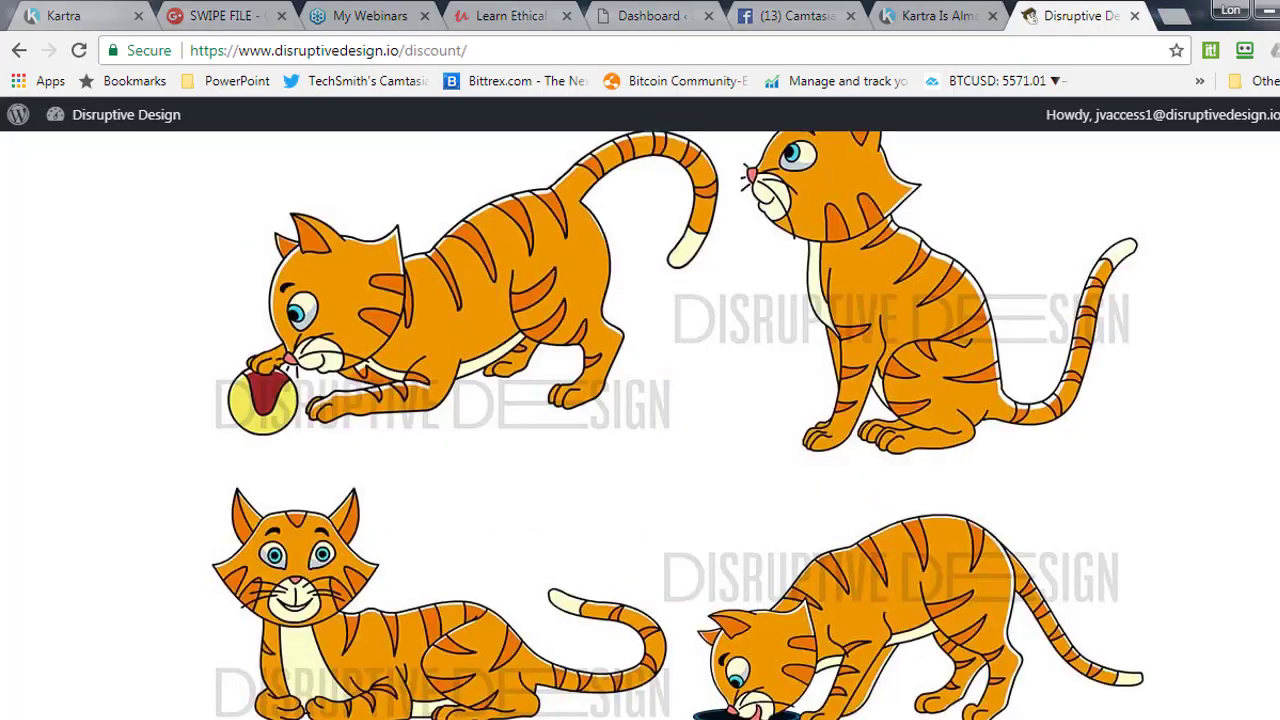
scroll(640, 420, "down", 20)
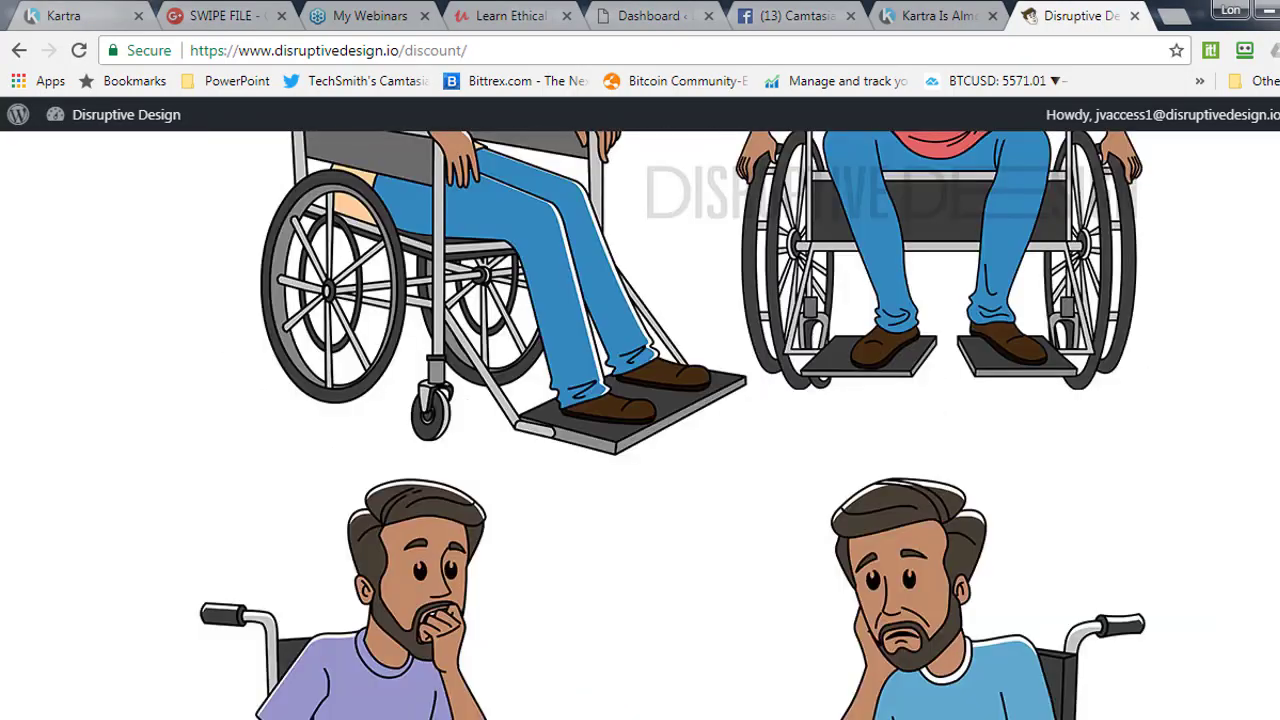
scroll(640, 420, "down", 15)
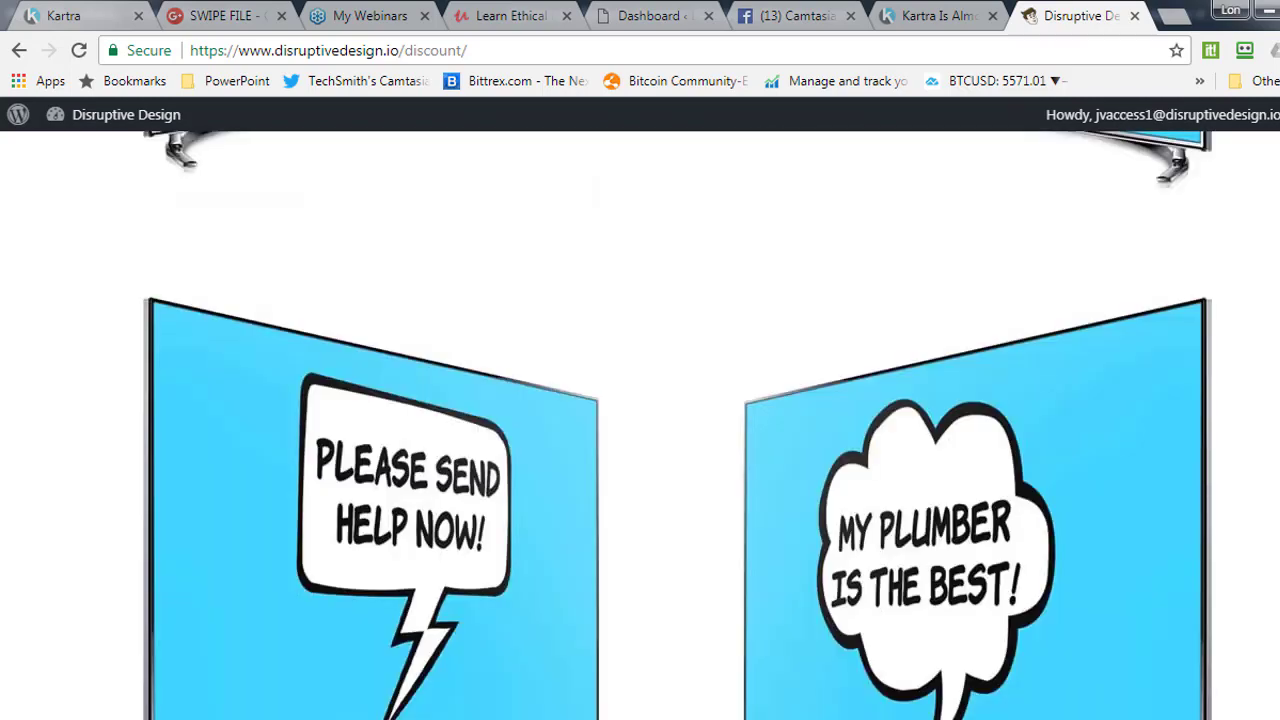
scroll(1112, 530, "down", 10)
scroll(1112, 530, "up", 10)
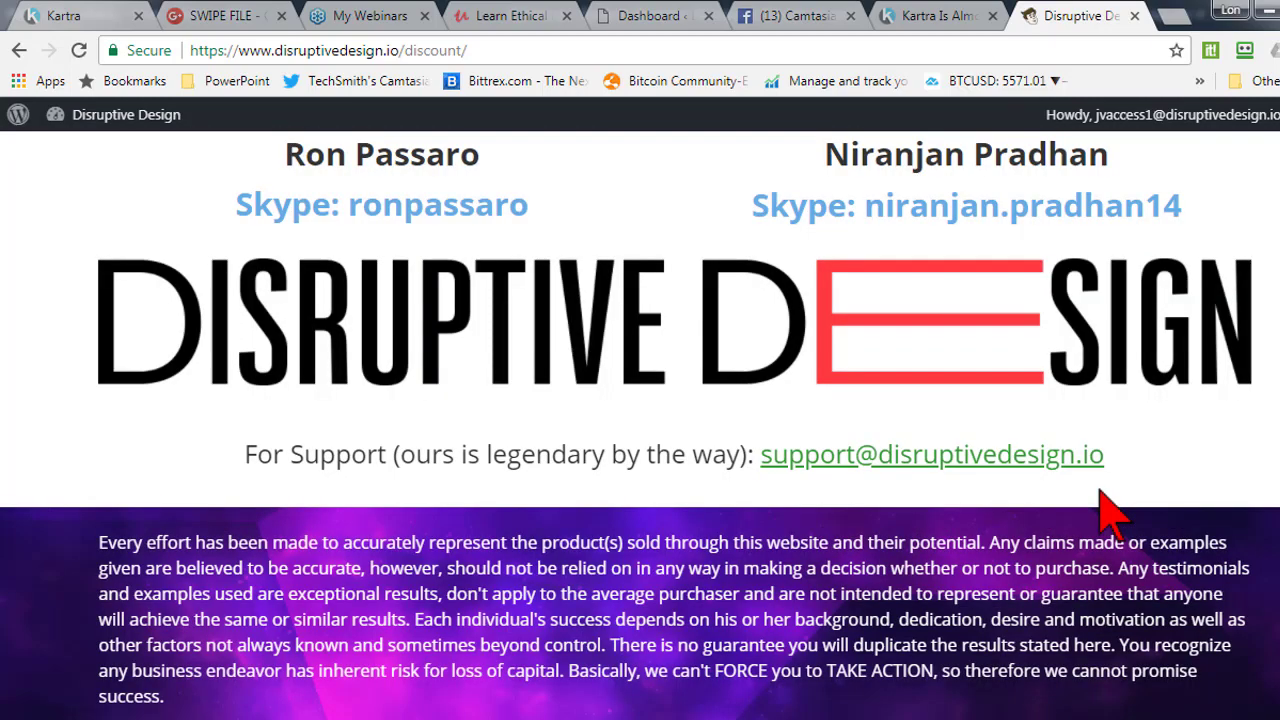
scroll(1102, 494, "up", 2)
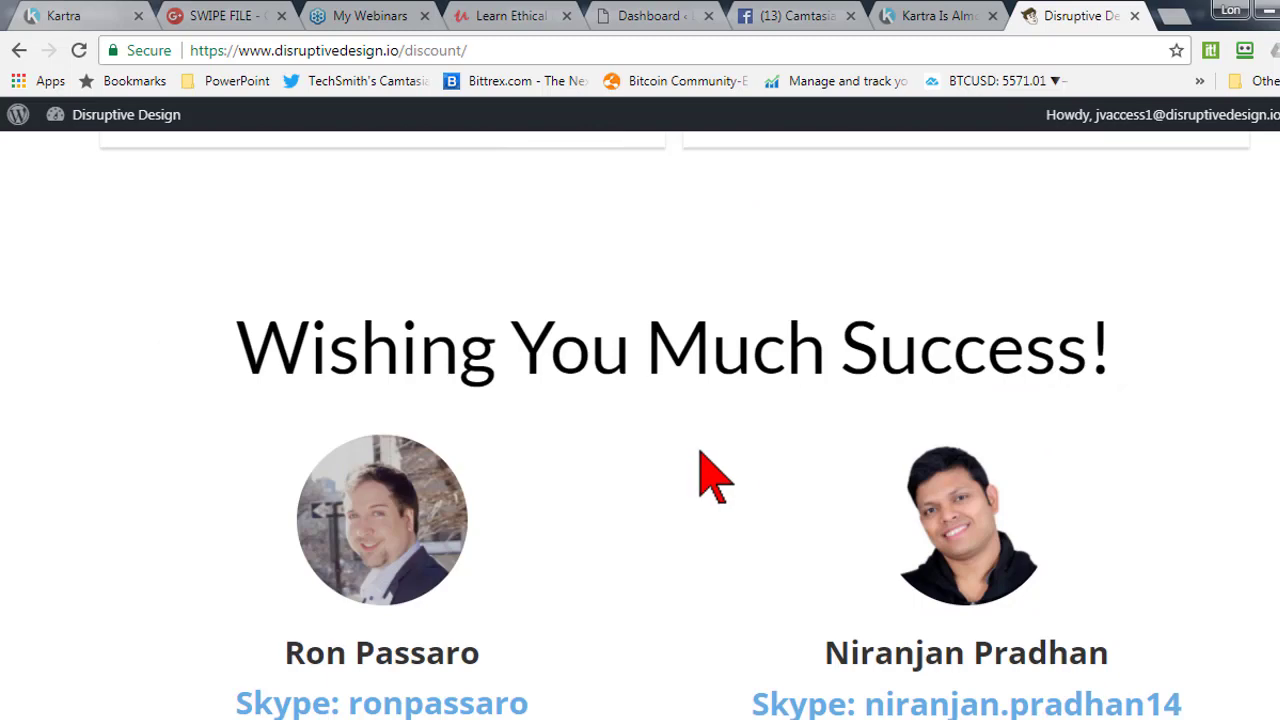
scroll(705, 465, "up", 8)
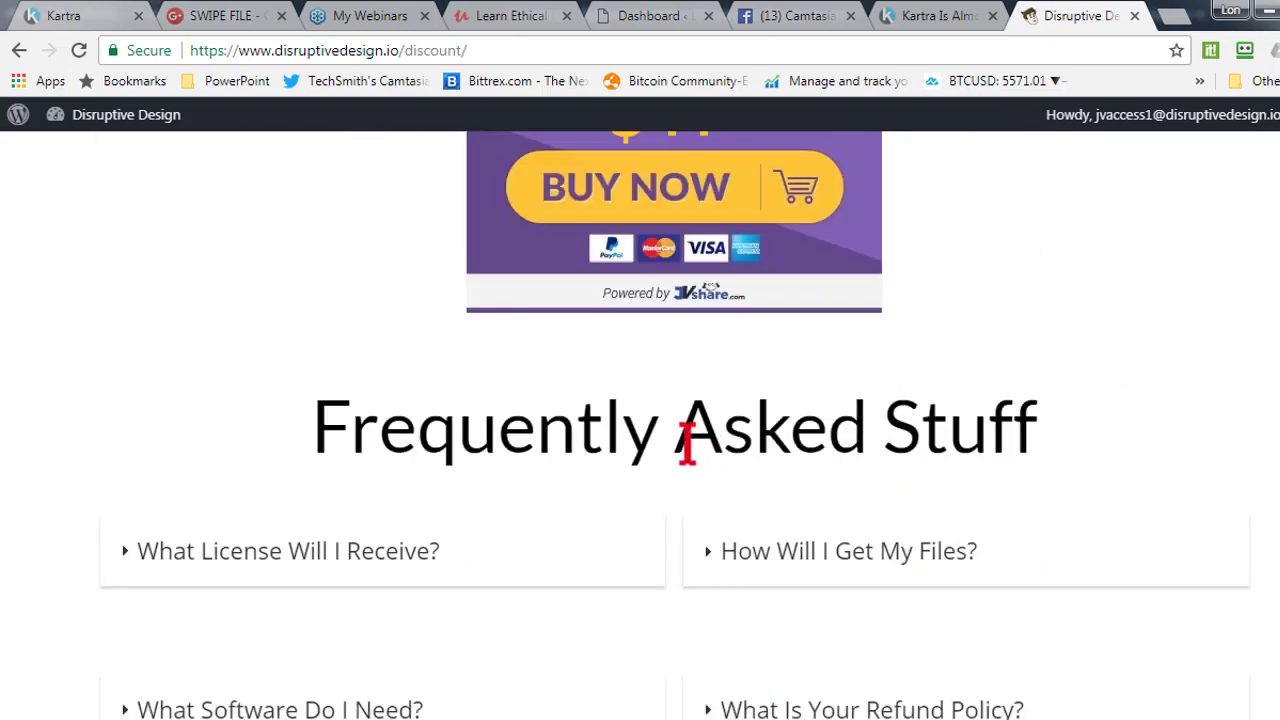
scroll(674, 486, "up", 2)
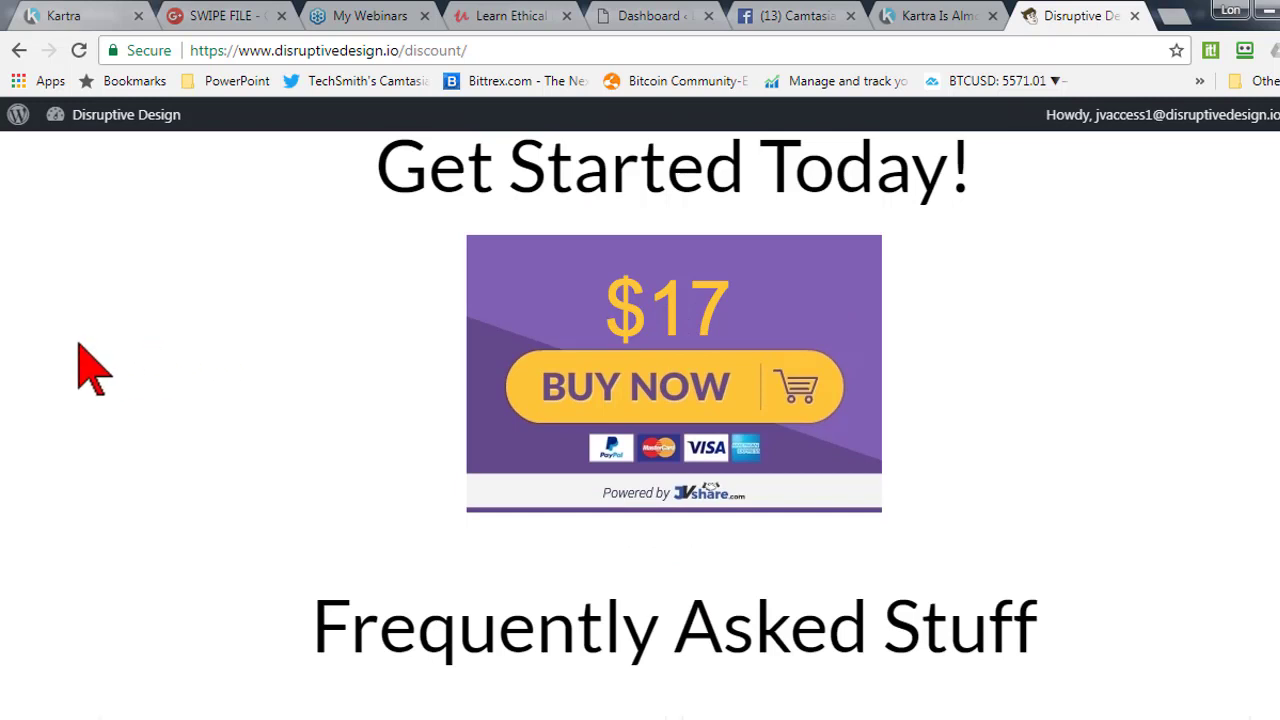
scroll(78, 343, "down", 5)
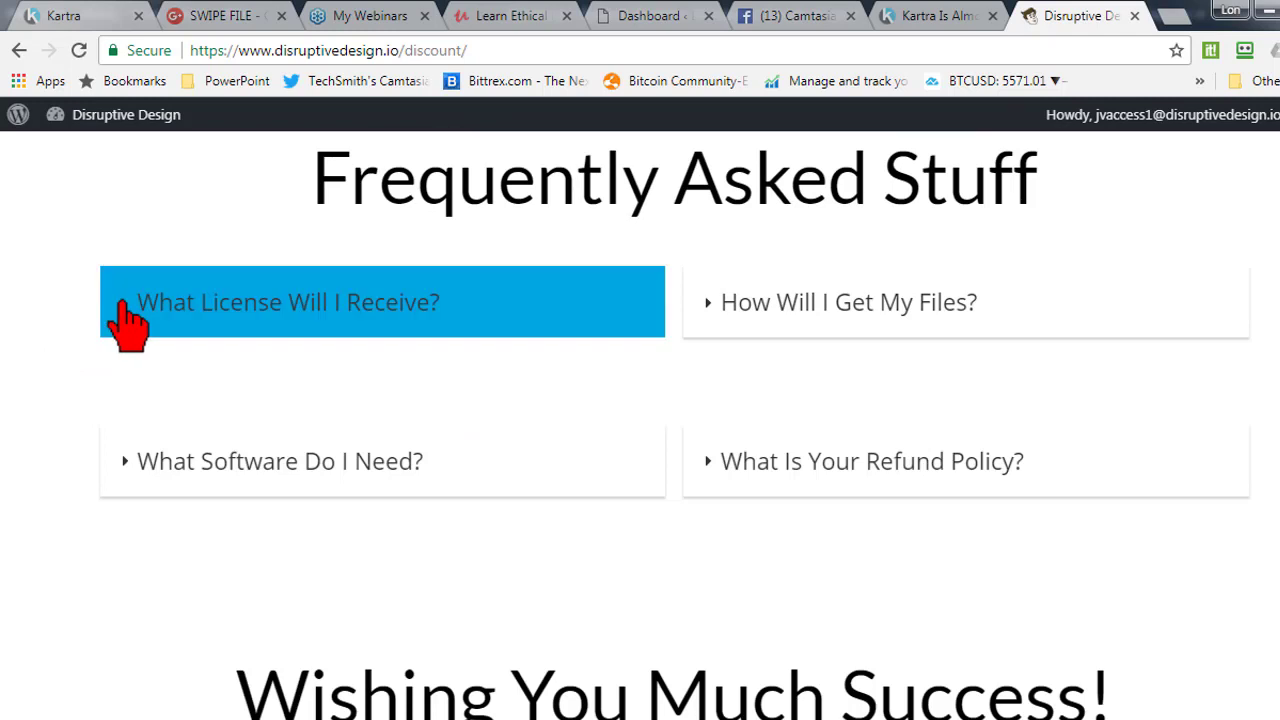
Step: Expand 'What License Will I Receive?', highlight 'developers license', collapse it, and scroll up to the $17 offer
left_click(120, 305)
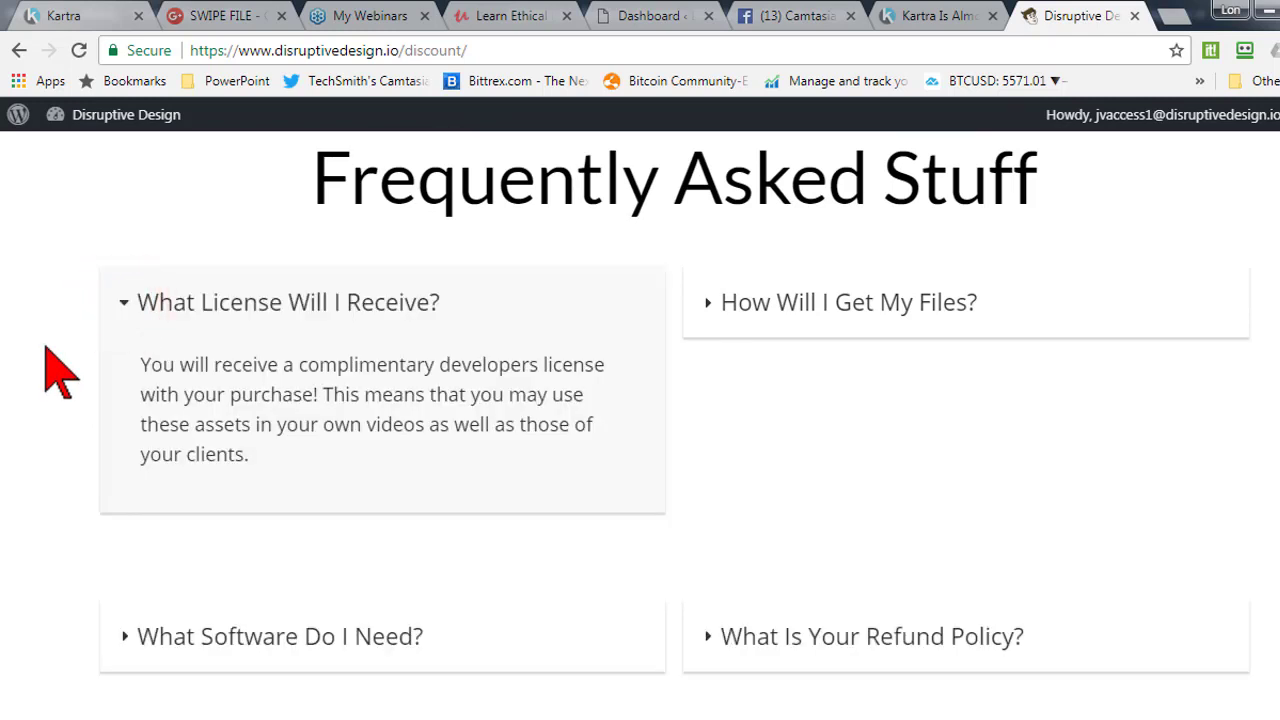
left_click_drag(438, 365, 605, 366)
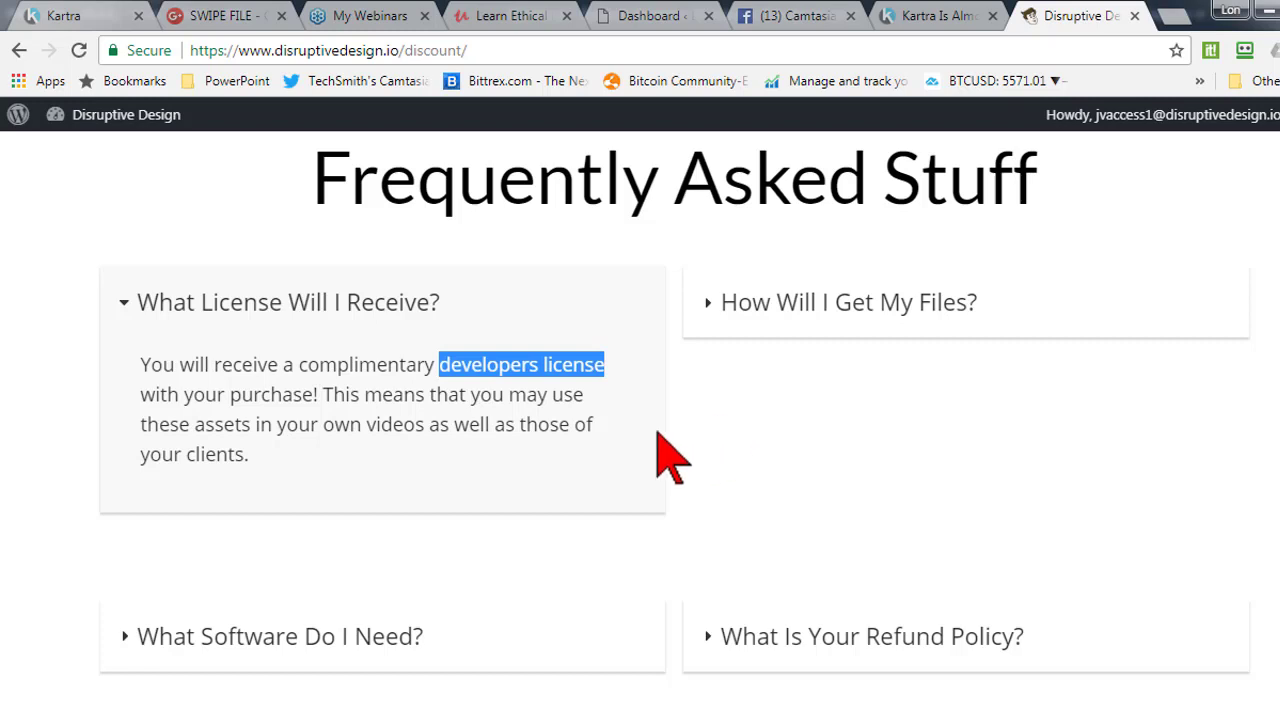
left_click(481, 397)
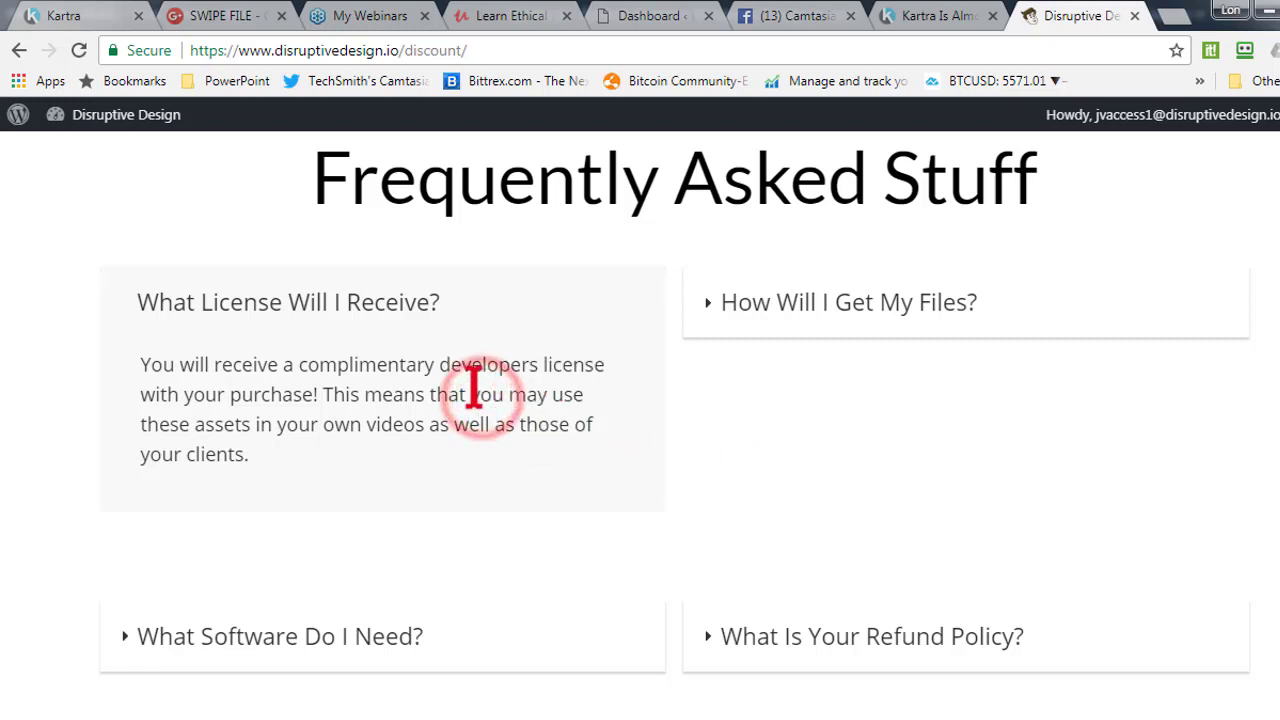
left_click_drag(442, 366, 601, 370)
left_click(25, 390)
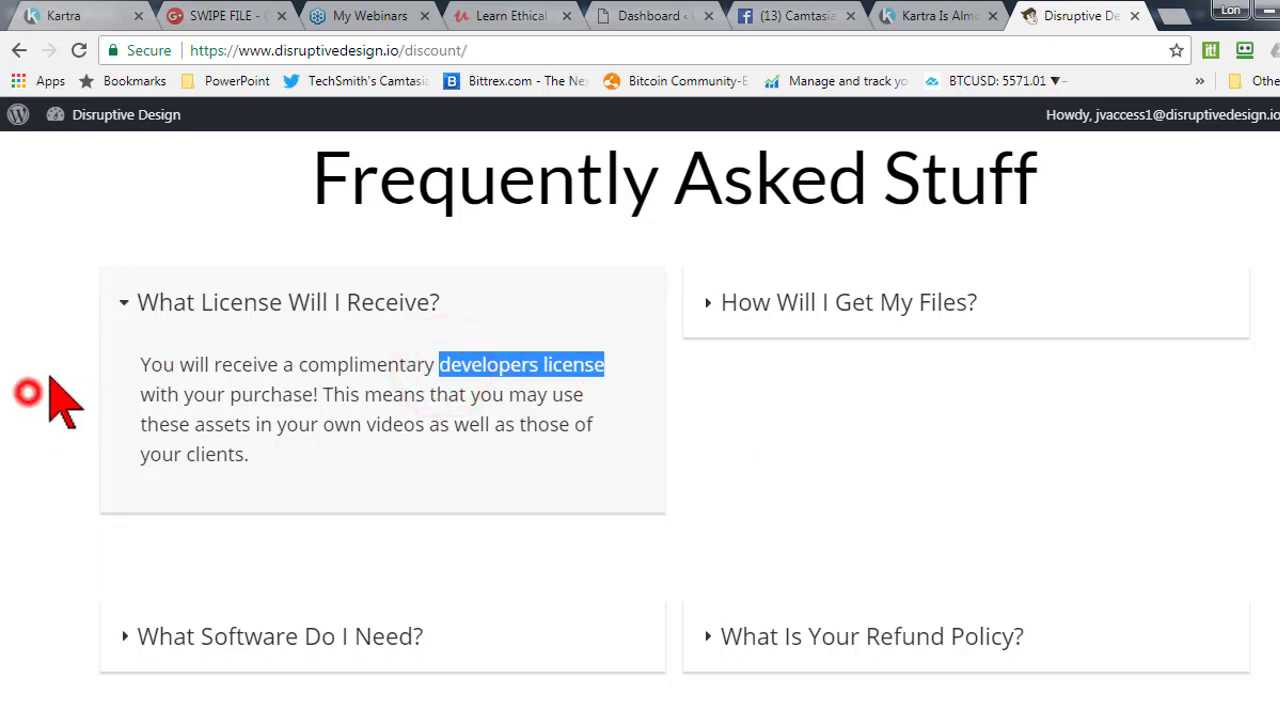
left_click(125, 302)
scroll(50, 430, "up", 5)
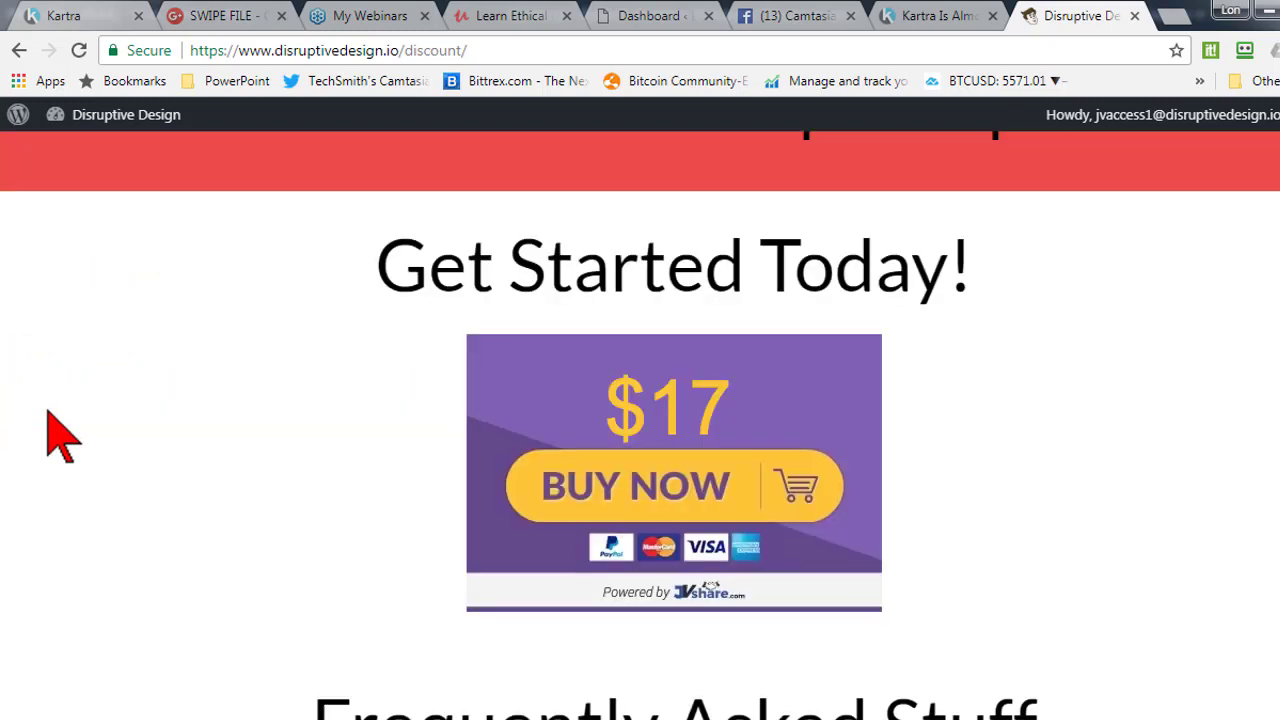